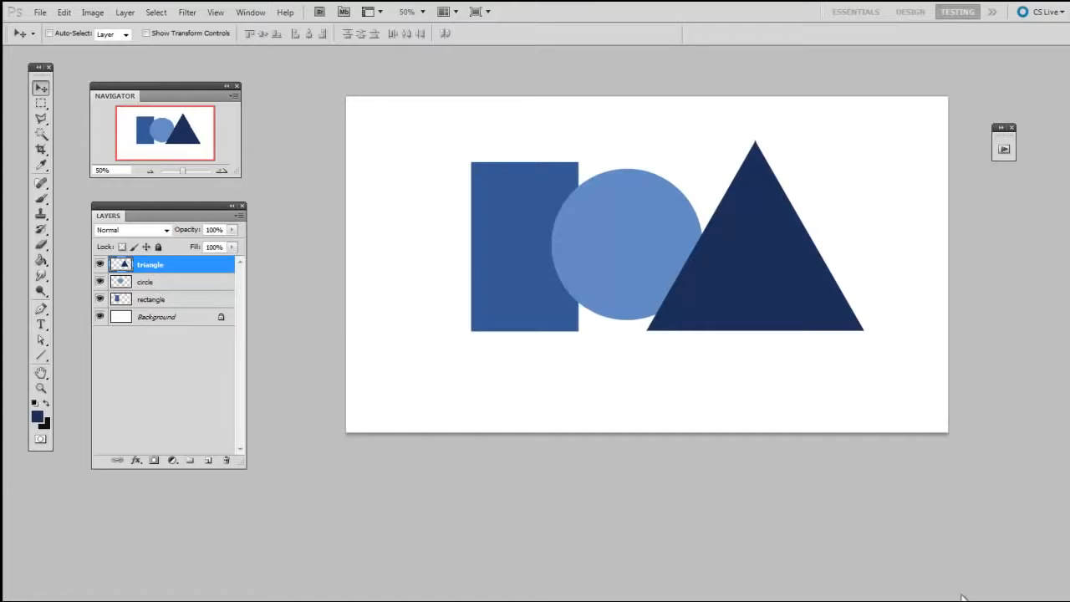
Move the triangle right until it clears the circle, and shift the circle slightly up and right on its own layer
mouse_move(199, 207)
left_mouse_down()
mouse_move(209, 199)
mouse_move(205, 210)
left_mouse_up()
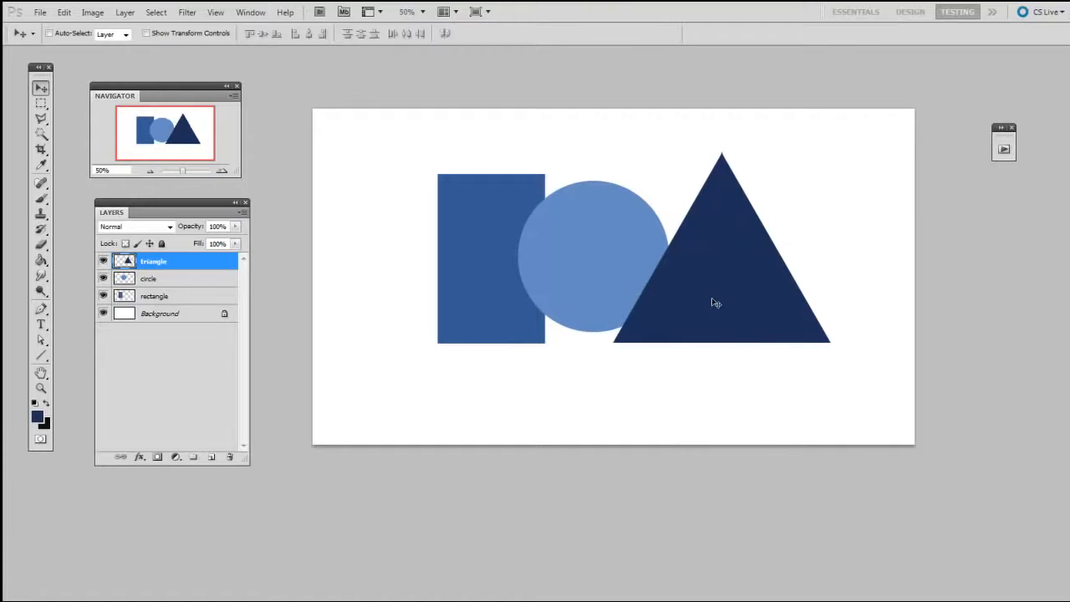
left_click_drag(732, 300, 752, 304)
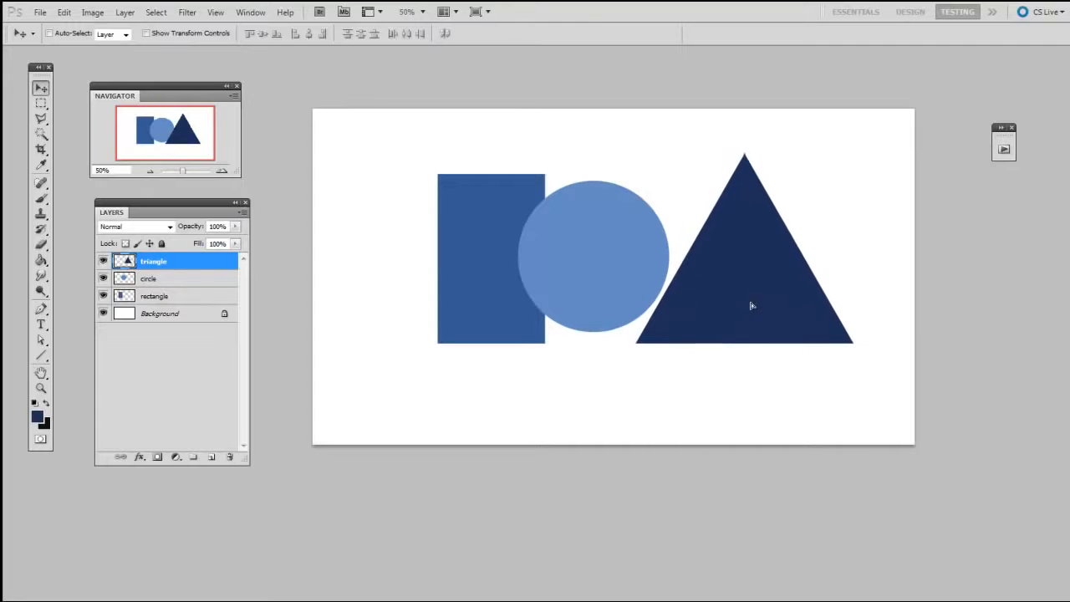
left_click(180, 279)
left_click_drag(600, 289, 607, 281)
Reposition the rectangle so it overlaps the circle's left side, and shift the triangle left over the circle's right edge
left_click(184, 296)
left_click_drag(456, 315, 407, 303)
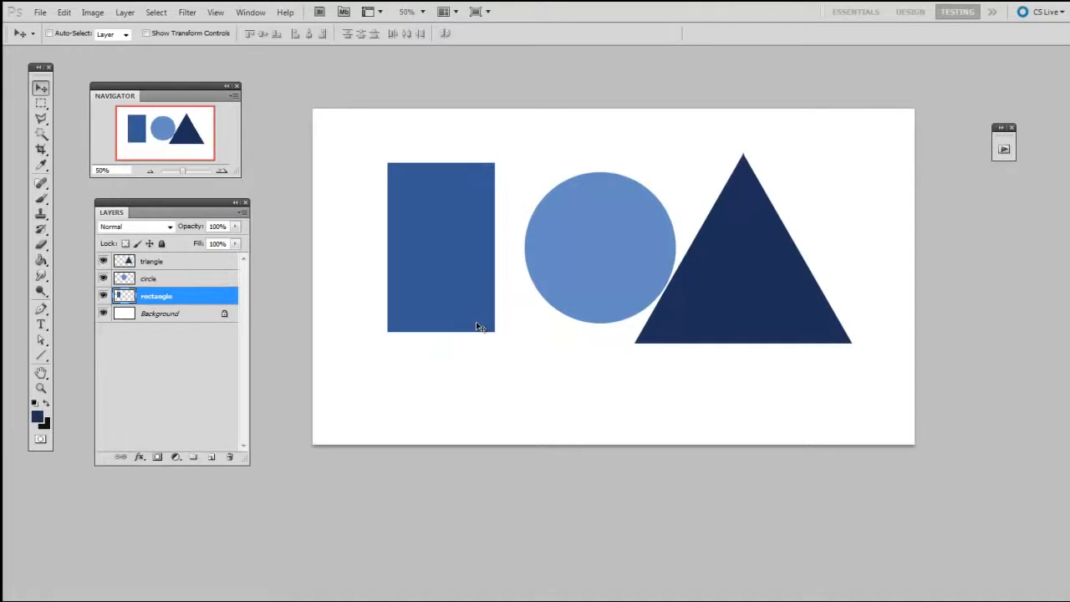
left_click_drag(479, 327, 524, 314)
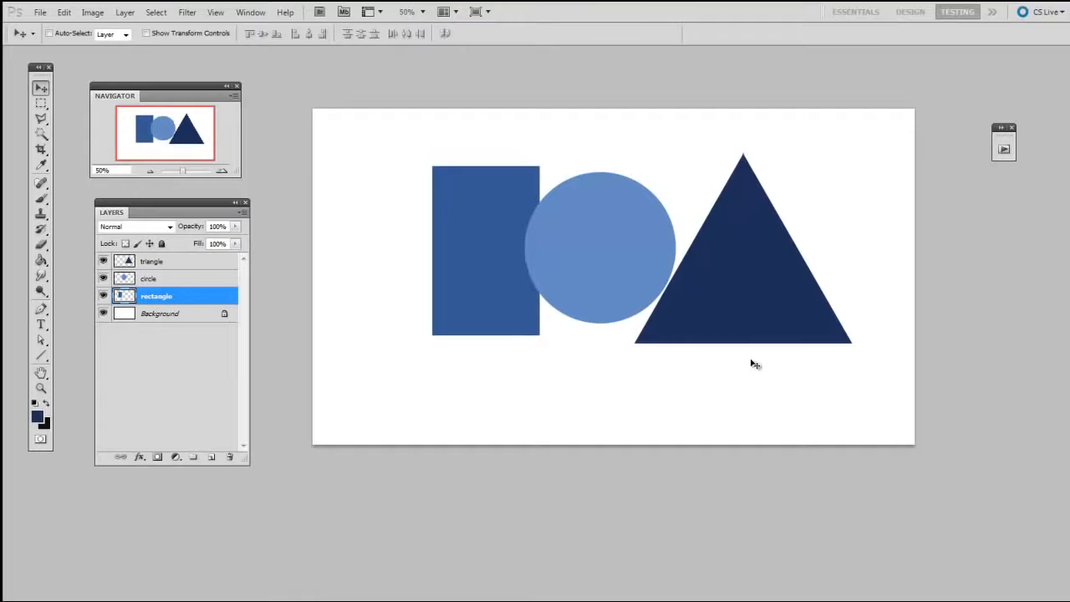
left_click(772, 324, "ctrl")
mouse_move(796, 329)
left_mouse_down()
mouse_move(769, 324)
mouse_move(784, 321)
left_mouse_up()
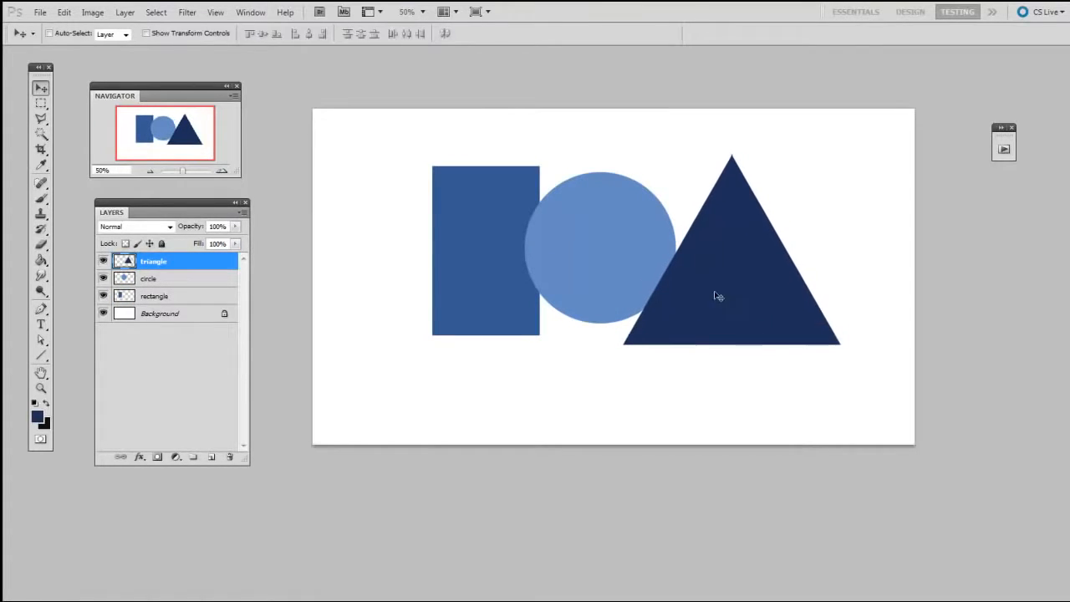
Erase a patch from the triangle's left edge beside the circle, and move the triangle down and right
key("b")
right_click(717, 293)
left_click_drag(665, 293, 691, 236)
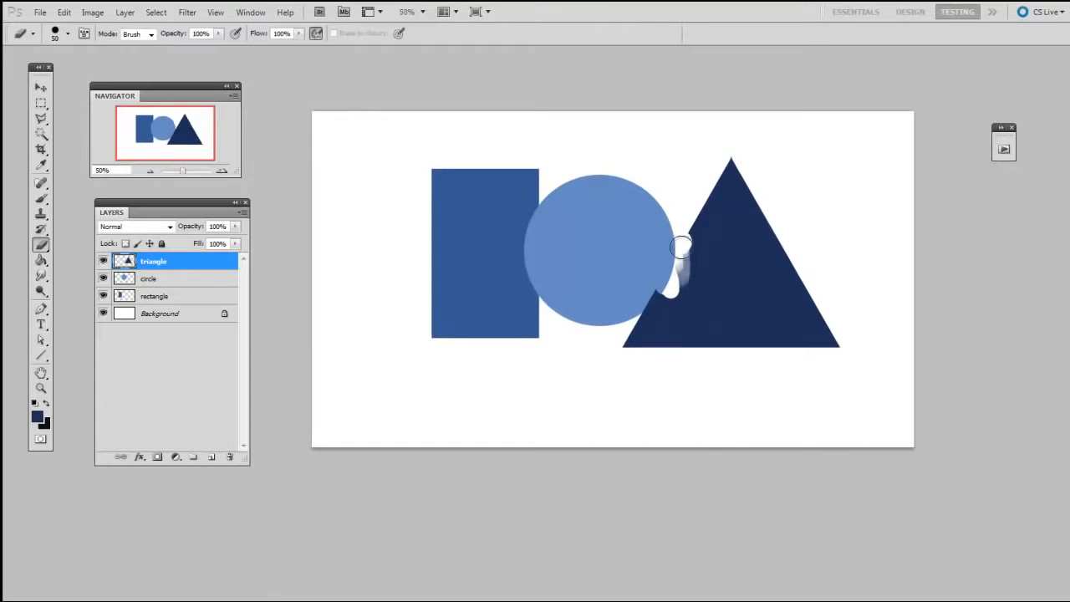
key("bracketright")
key("bracketright")
key("bracketright")
key("bracketright")
key("bracketright")
key("bracketright")
key("v")
mouse_move(762, 291)
left_mouse_down()
mouse_move(789, 323)
mouse_move(755, 287)
mouse_move(755, 313)
mouse_move(786, 324)
left_mouse_up()
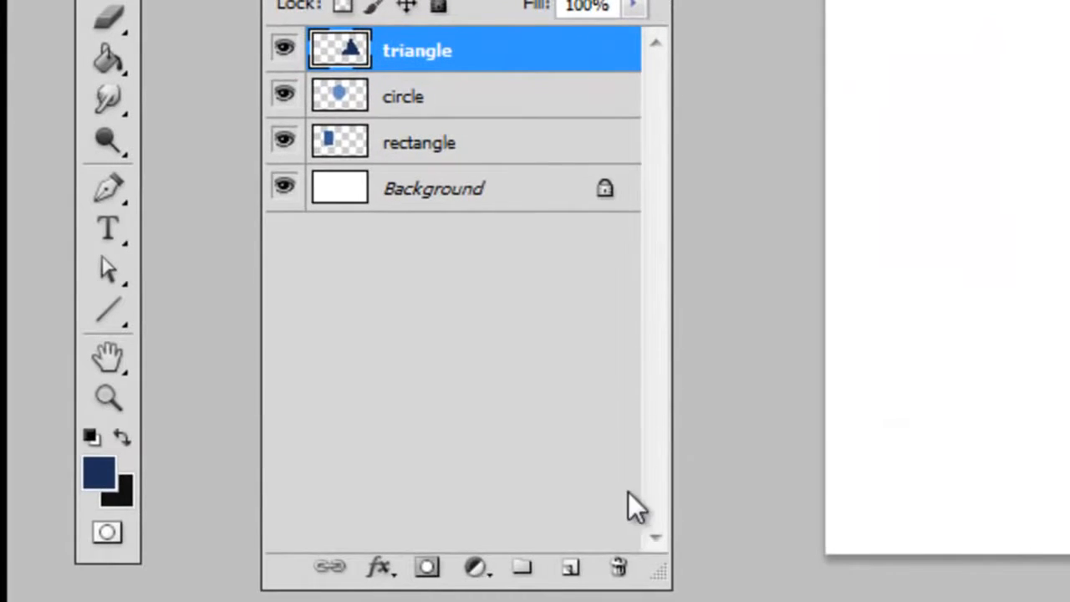
Add a new empty layer and a new layer group, placing the group directly below the new layer
left_click(569, 570)
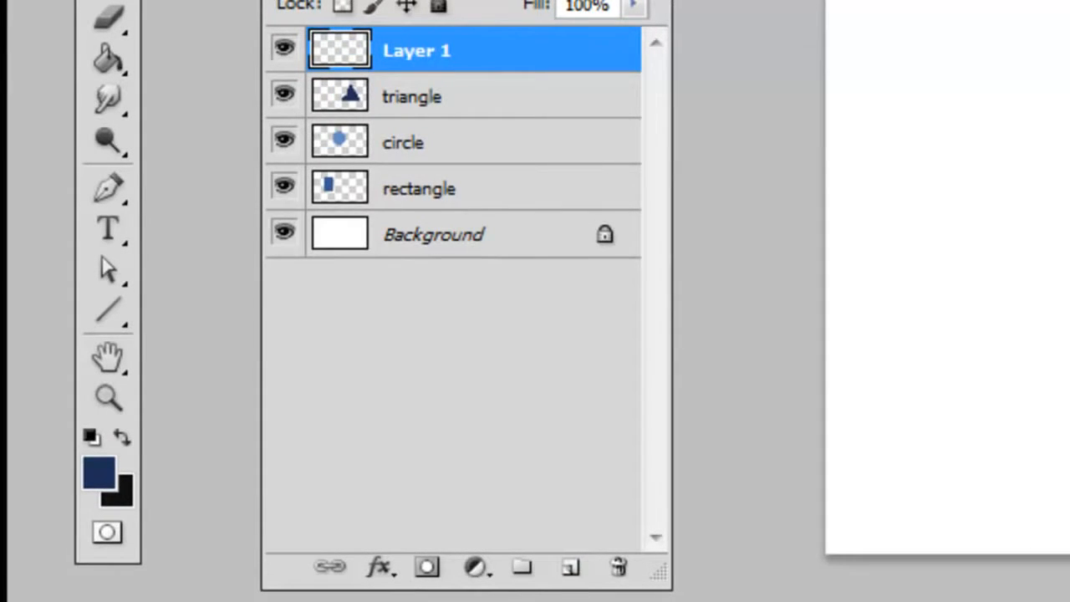
left_click(521, 569)
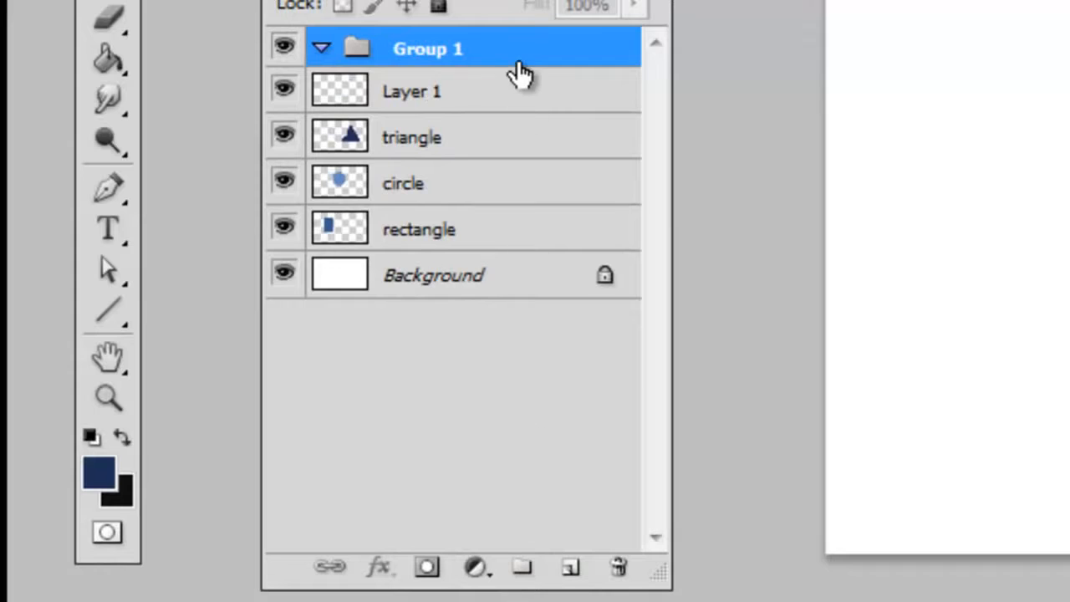
left_click_drag(517, 69, 525, 122)
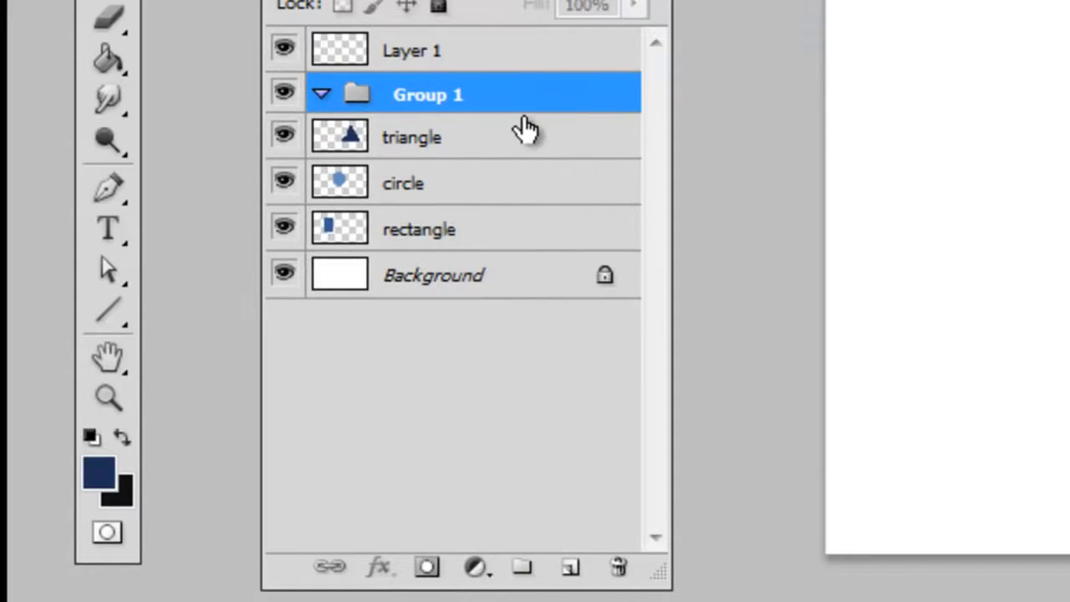
Put the triangle, circle and rectangle layers together into Group 1
left_click(511, 156)
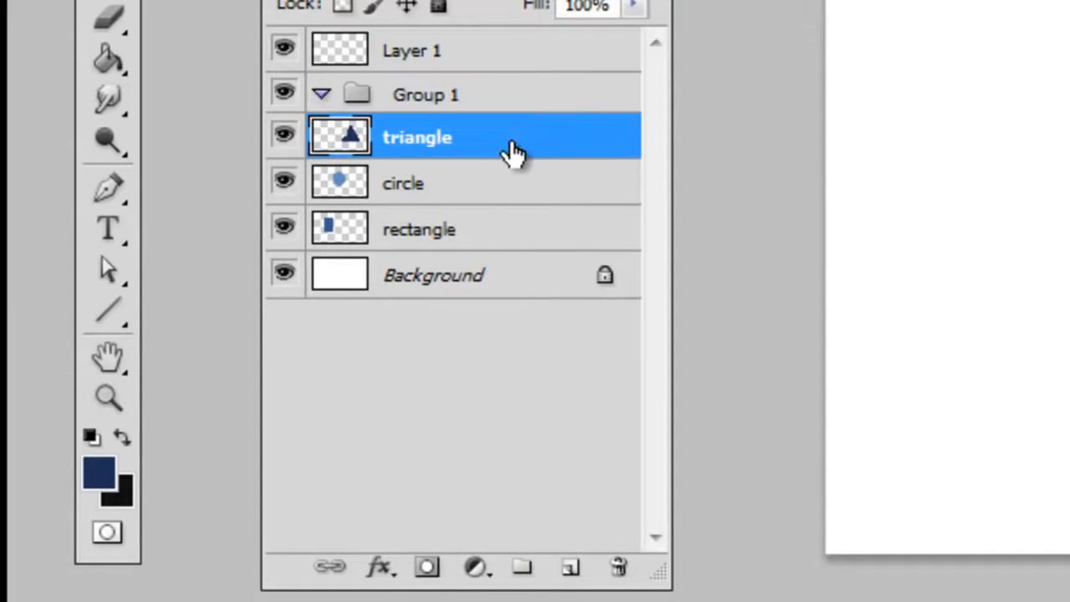
left_click(462, 242, "shift")
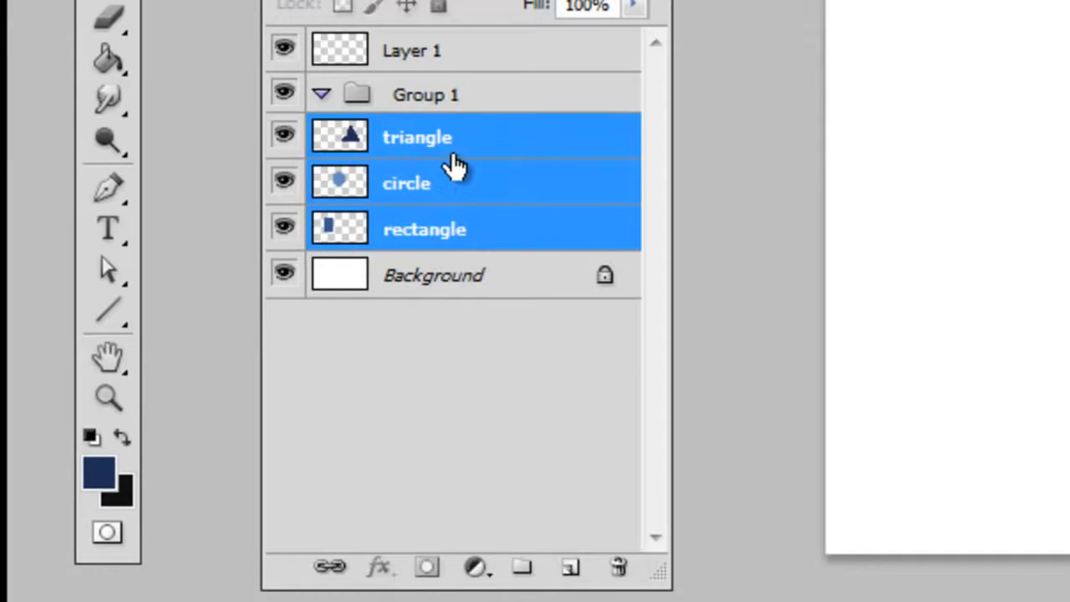
left_click_drag(433, 158, 441, 96)
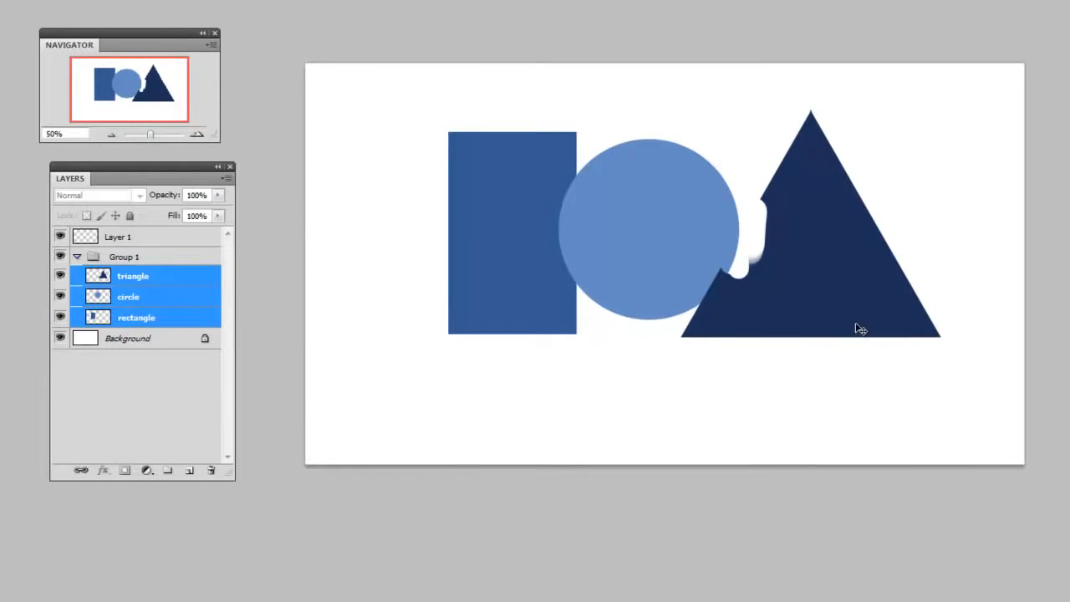
Try to move the three grouped shapes together and to narrow and rotate them with Free Transform
left_click_drag(876, 299, 848, 318)
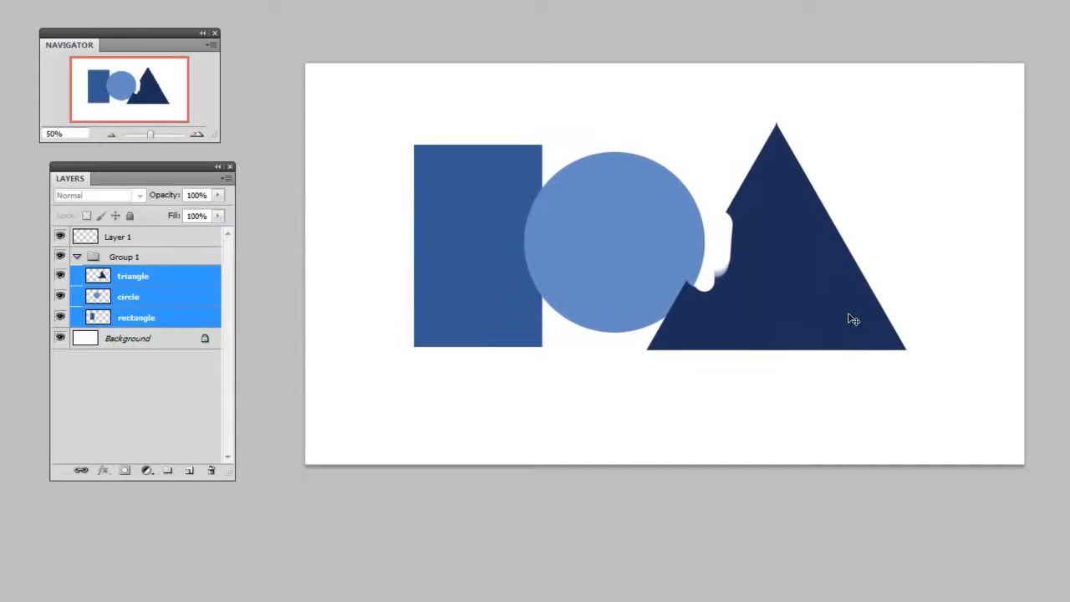
key("ctrl+t")
left_click_drag(901, 122, 698, 91)
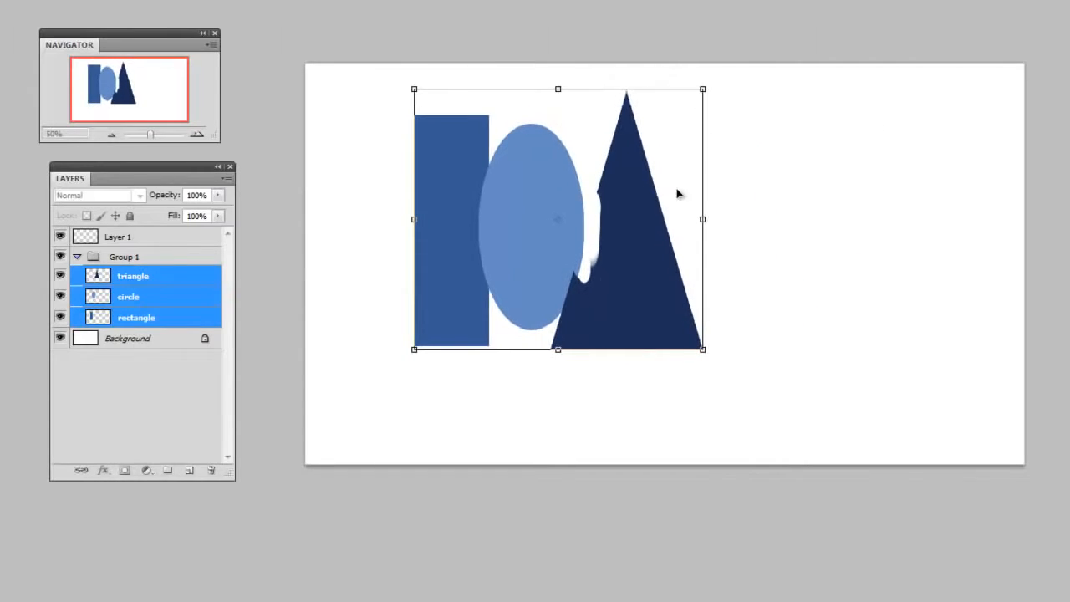
left_click_drag(678, 191, 703, 211)
left_click_drag(726, 370, 864, 337)
key("Return")
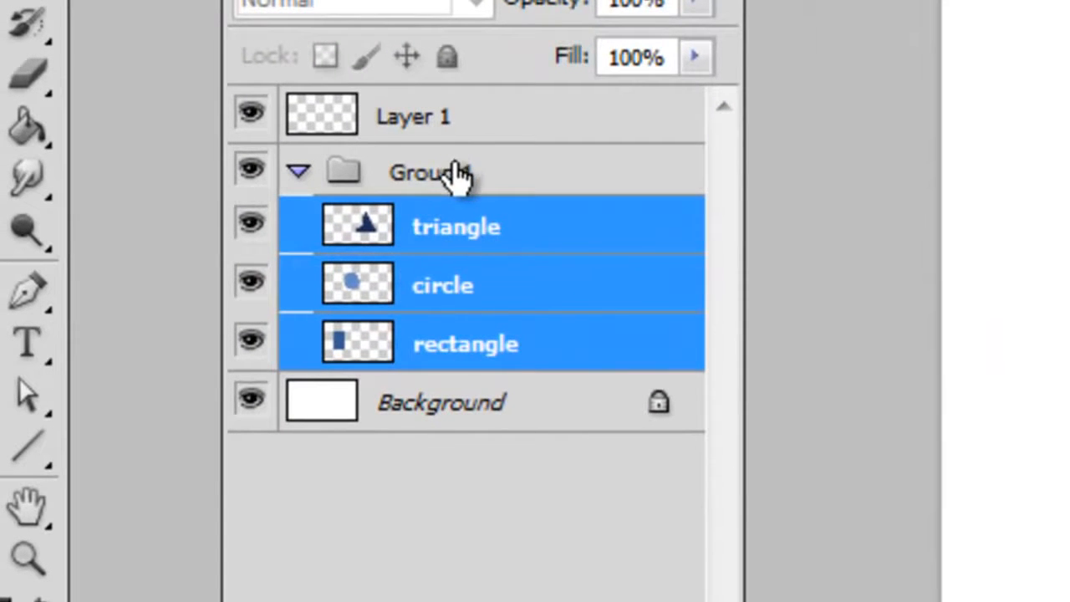
Collapse and re-expand Group 1, and move its rectangle up and left independently of the other shapes
left_click(297, 174)
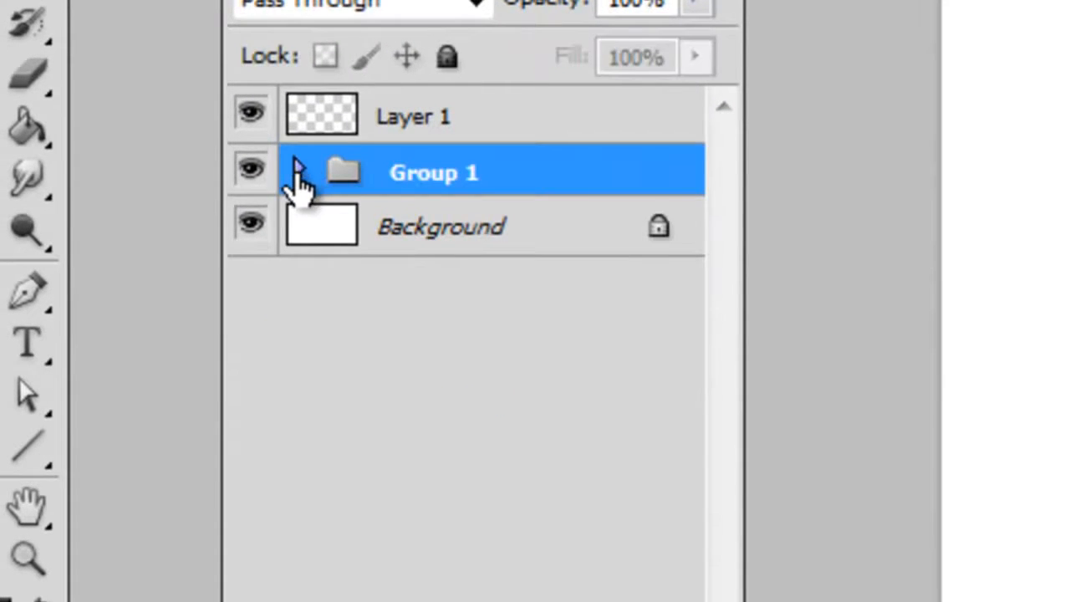
left_click(296, 174)
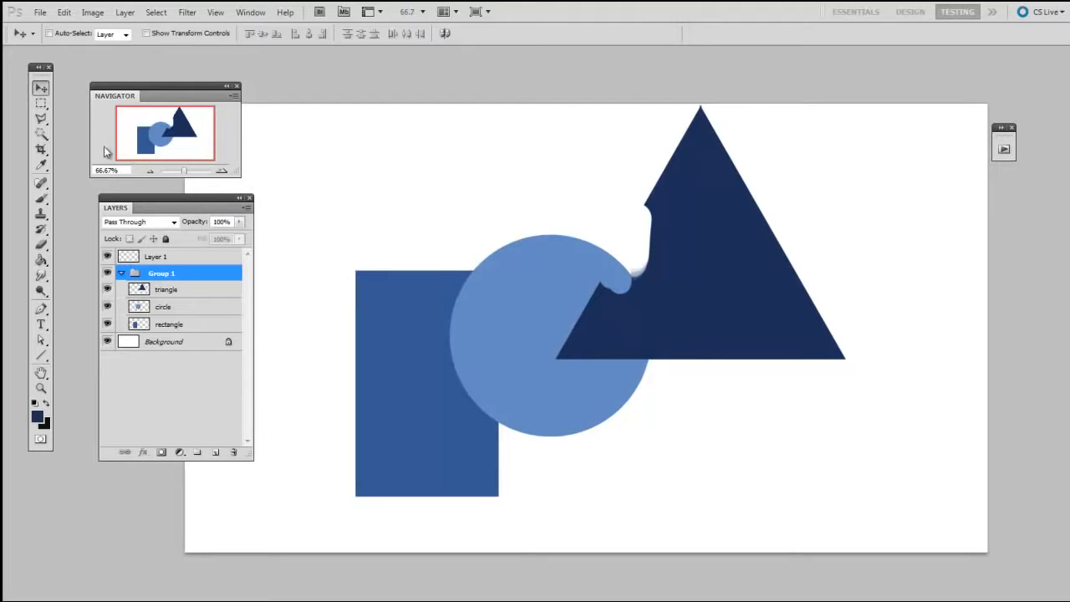
left_click(191, 326)
left_click_drag(510, 394, 467, 379)
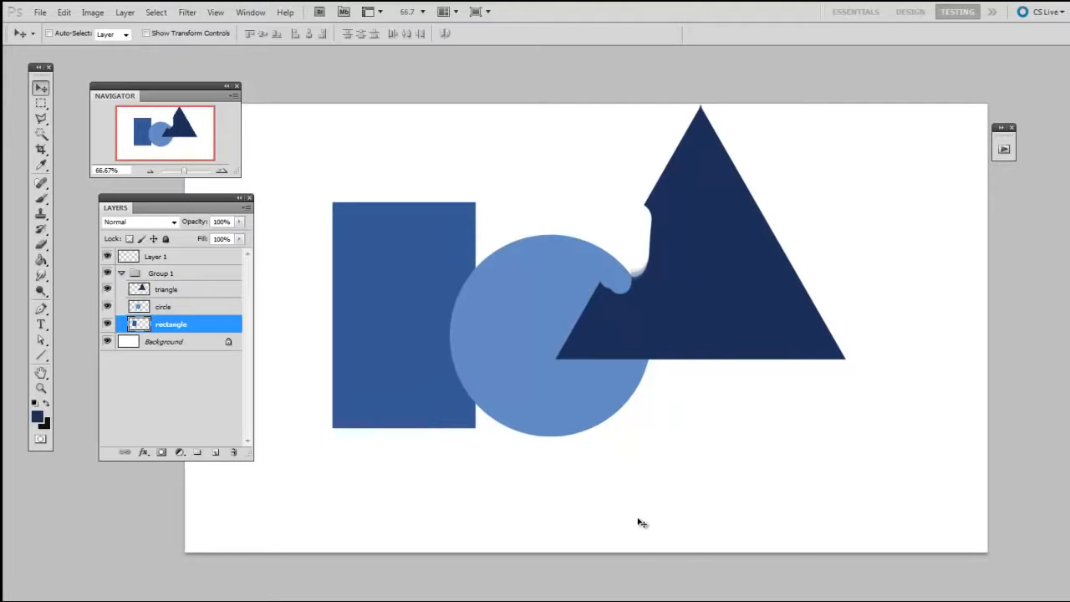
Reorder the triangle layer to the bottom of Group 1 and move the triangle down and left behind the other shapes
left_click(209, 291)
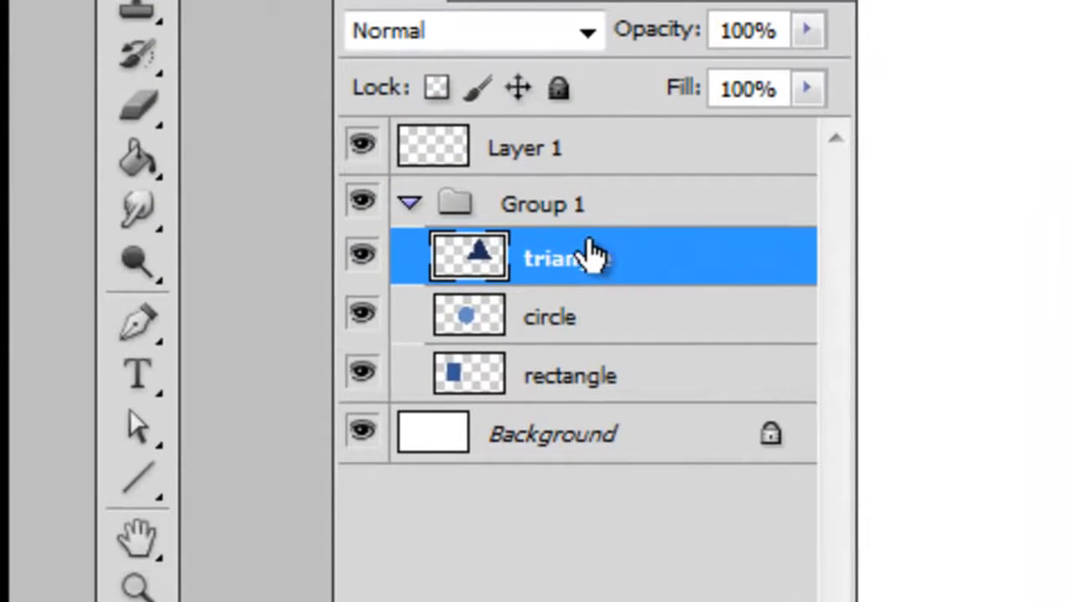
left_click_drag(583, 267, 605, 405)
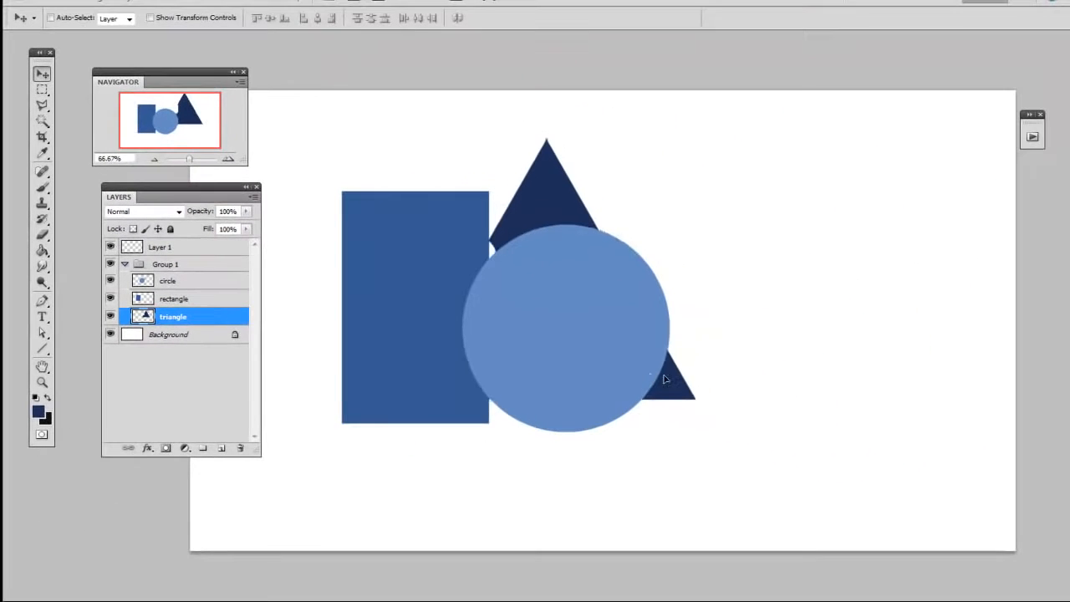
left_click_drag(664, 379, 468, 437)
Move the rectangle up and right behind the circle, and select the circle layer
left_click(205, 299)
left_click_drag(493, 380, 655, 276)
left_click(179, 283)
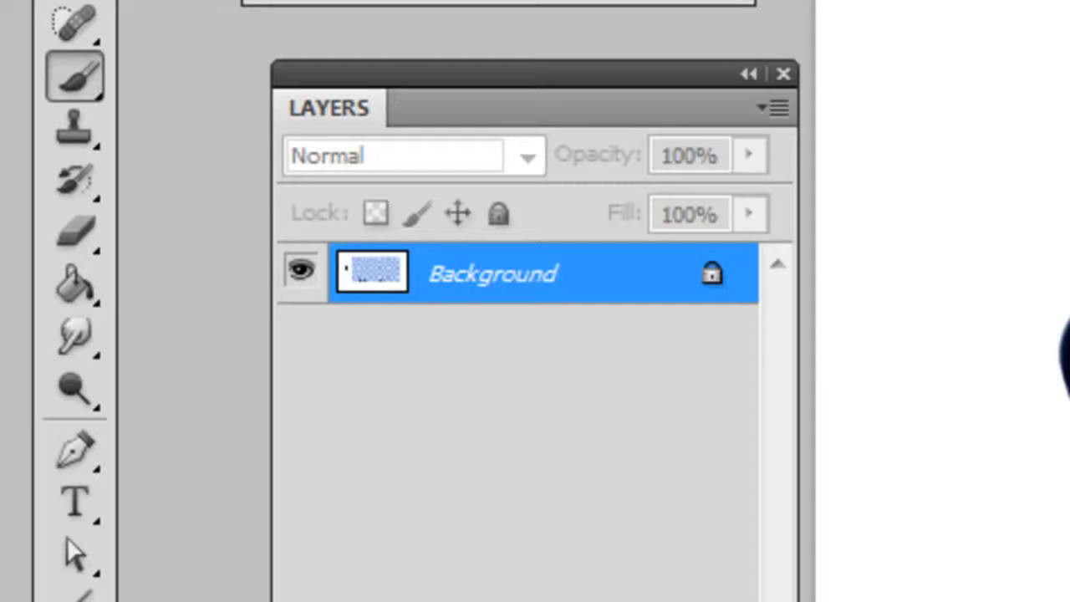
On a new layer in Normal mode, paint a diagonal darker blue stroke across the NORMAL half of the checkerboard
key("ctrl+shift+alt+n")
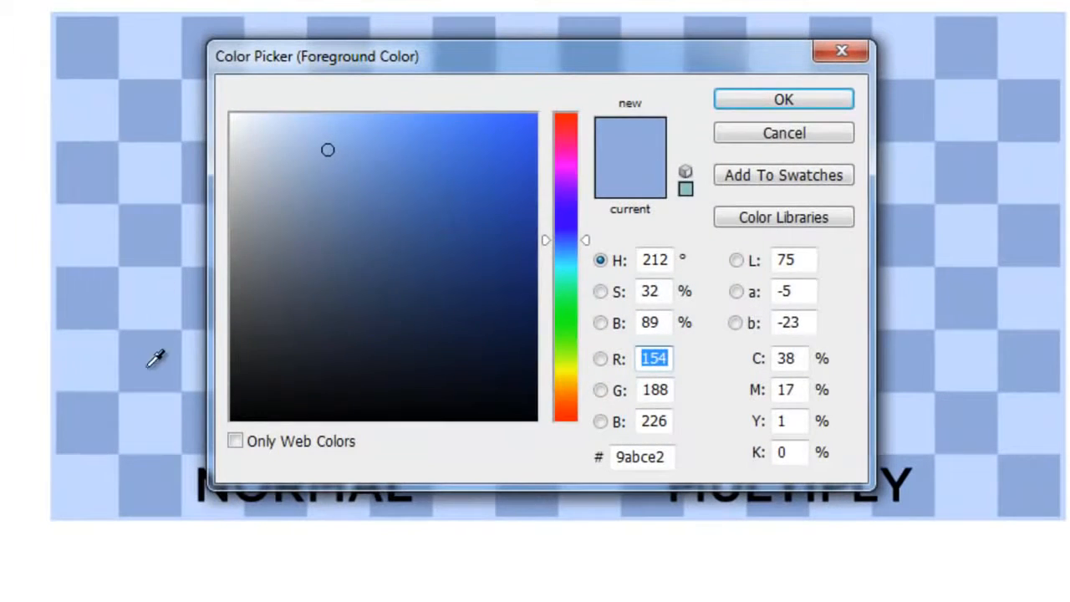
left_click_drag(318, 168, 362, 220)
left_click(784, 101)
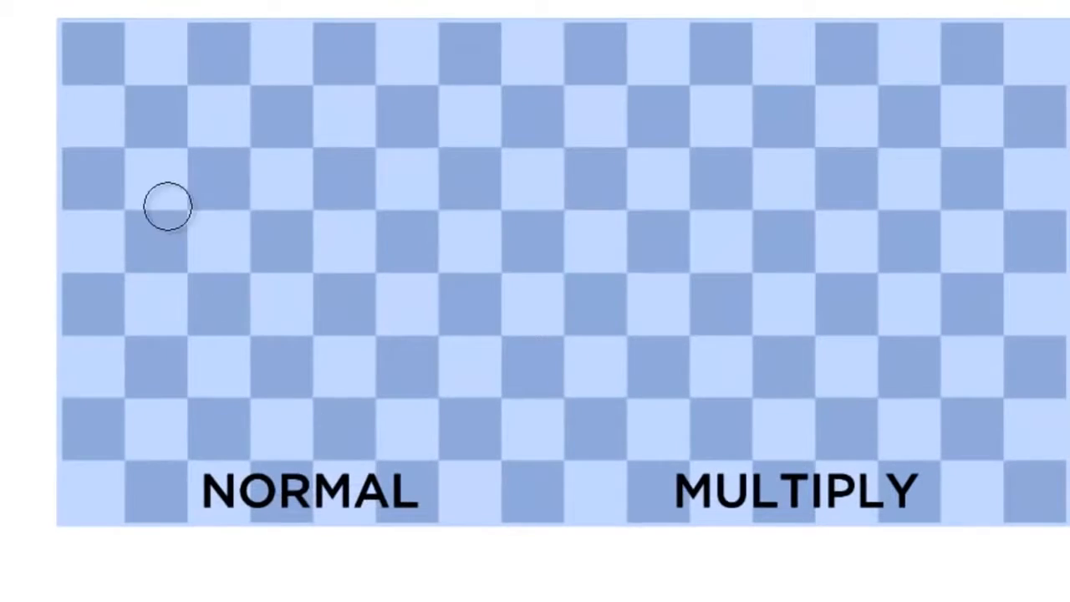
mouse_move(162, 206)
left_mouse_down()
mouse_move(155, 186)
mouse_move(216, 226)
left_mouse_up()
left_click_drag(258, 260, 428, 351)
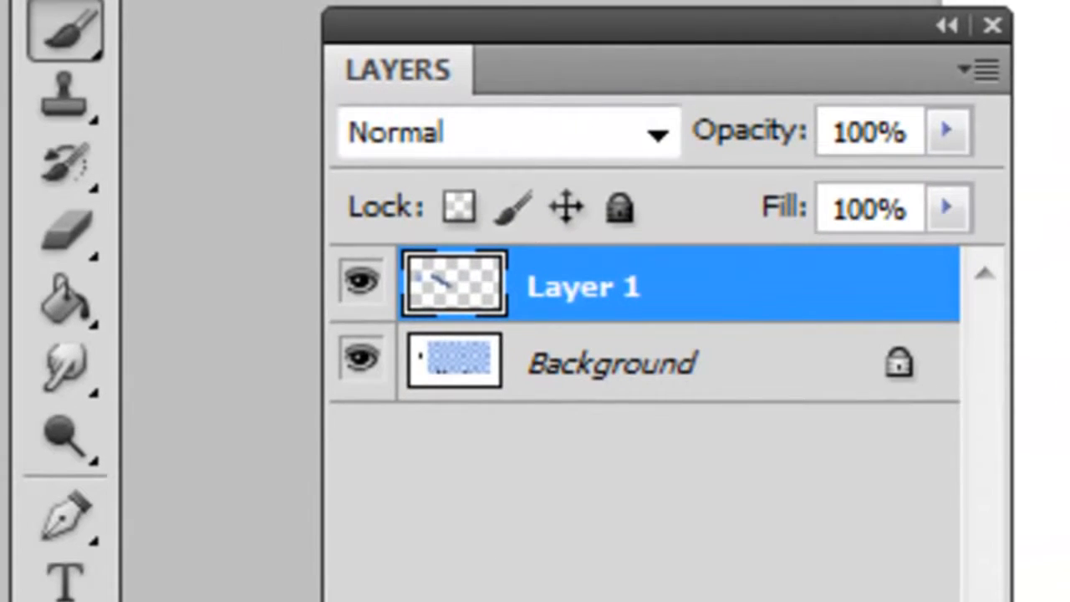
On another new layer set to Multiply, paint a diagonal stroke across the MULTIPLY half of the checkerboard
key("ctrl+alt+shift+n")
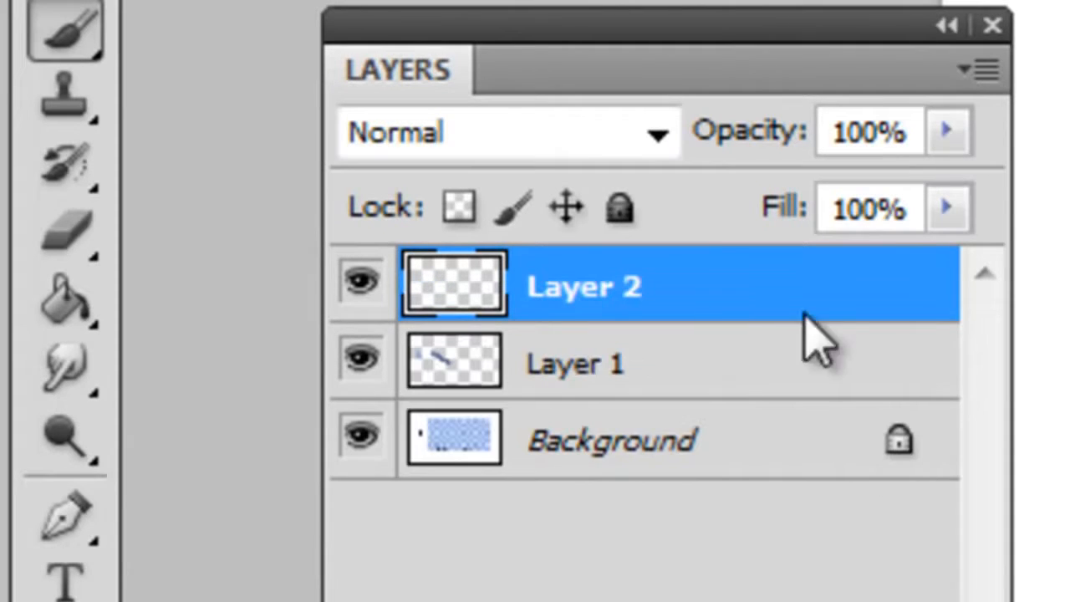
left_click(497, 134)
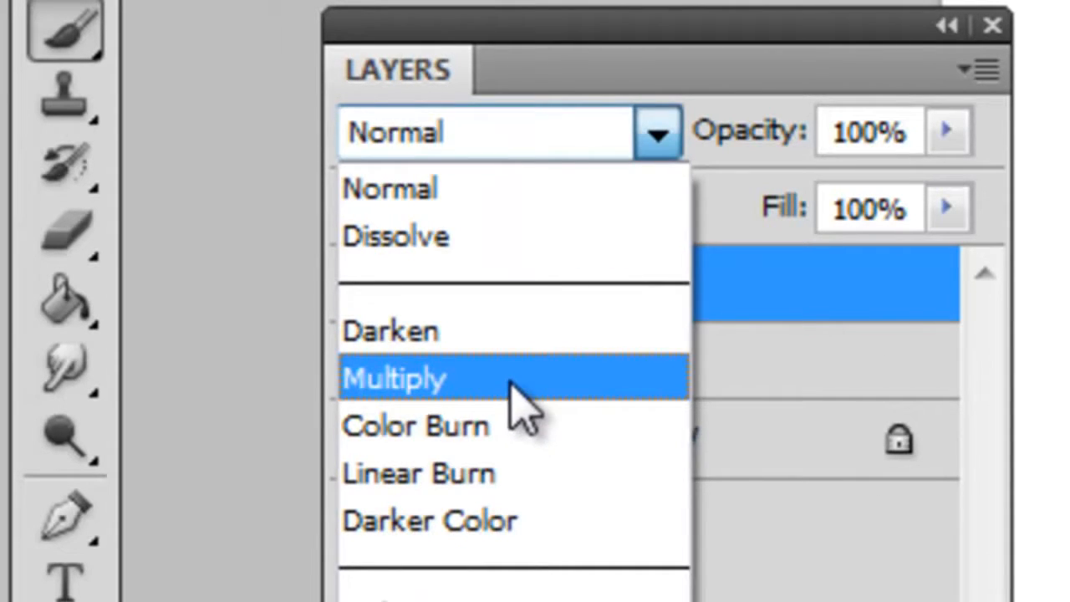
left_click(508, 383)
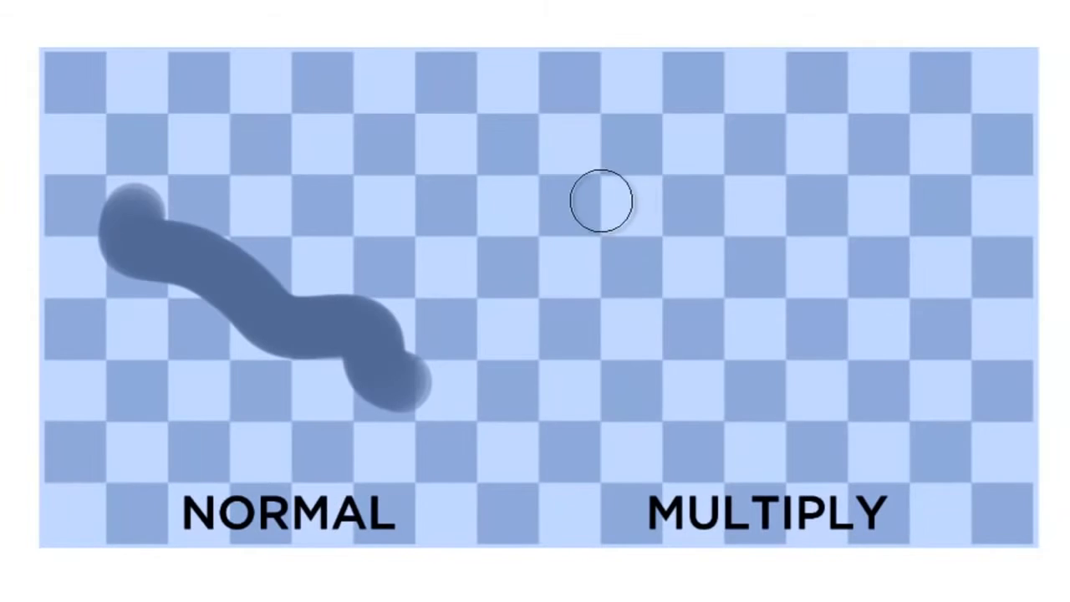
mouse_move(580, 180)
left_mouse_down()
mouse_move(880, 385)
mouse_move(930, 403)
left_mouse_up()
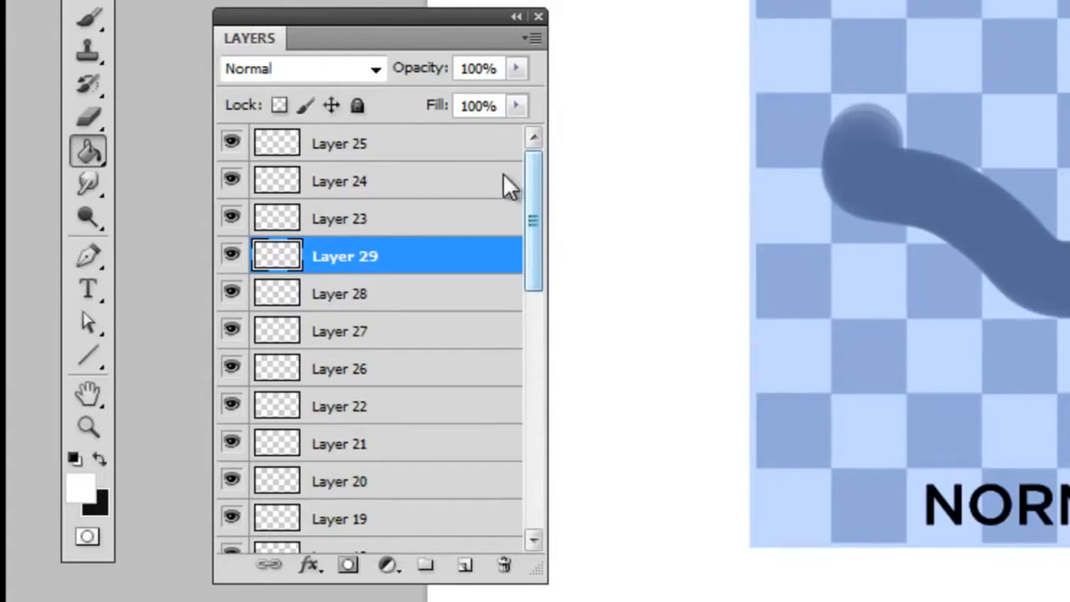
Browse the long stack of unnamed layers, selecting the topmost layer, Layer 26 and Layer 28 along the way
key("alt+period")
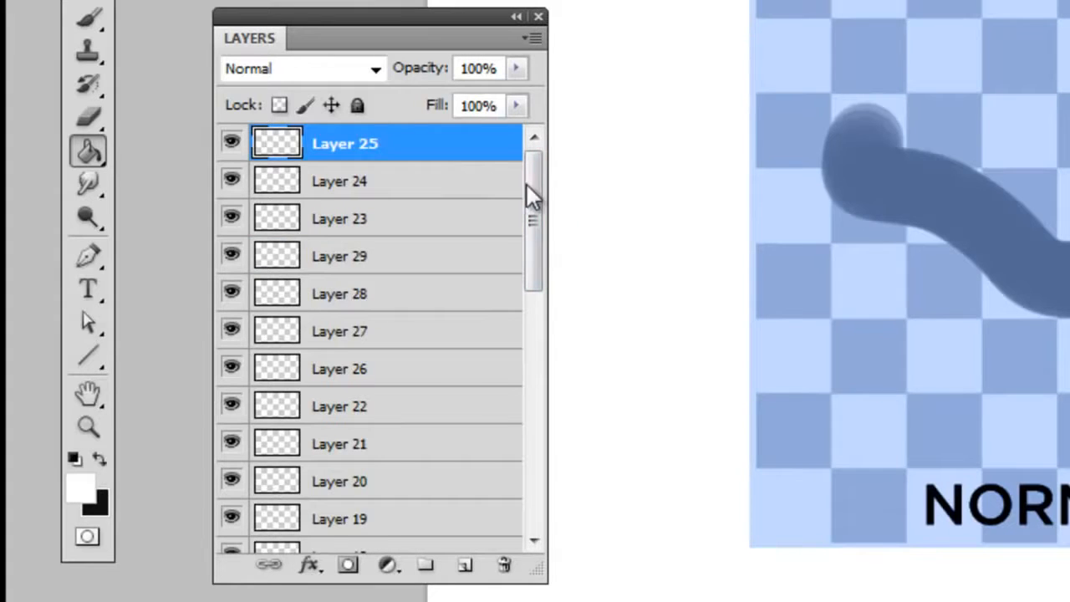
left_click_drag(526, 186, 533, 219)
left_click_drag(532, 246, 537, 221)
left_click(398, 398)
left_click(402, 357)
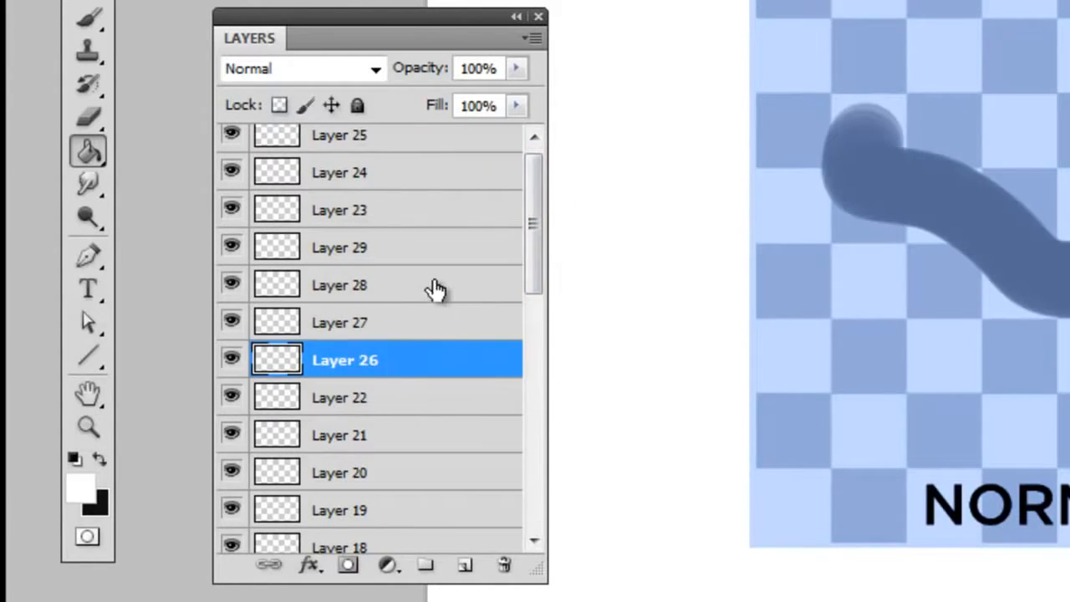
left_click(434, 285)
scroll(538, 217, "down", 3)
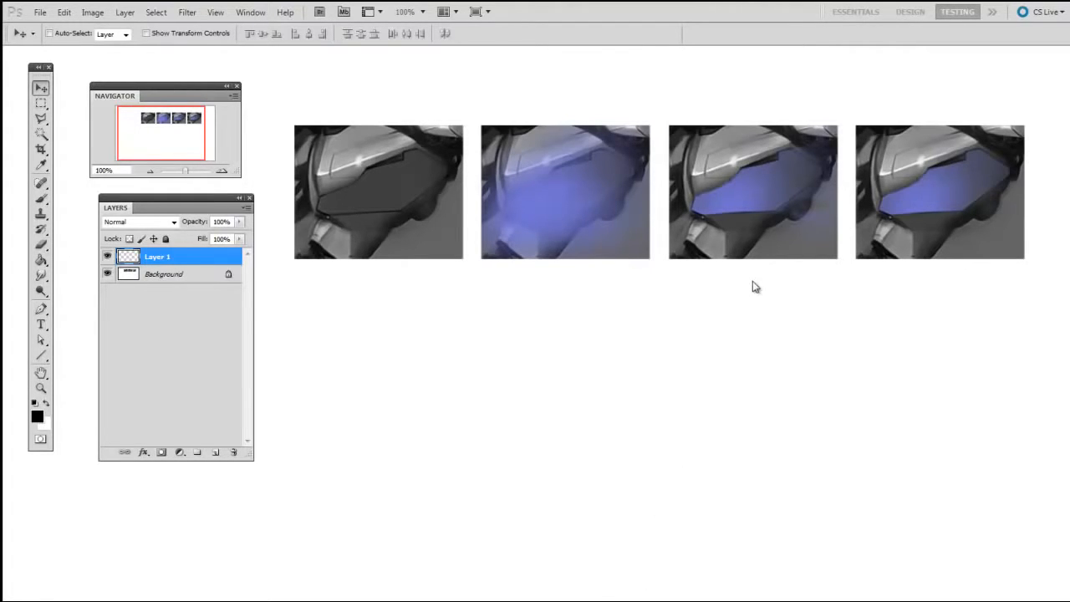
Add a new layer above Layer 1 and set up a soft 250 px brush for painting
left_click_drag(751, 306, 747, 320)
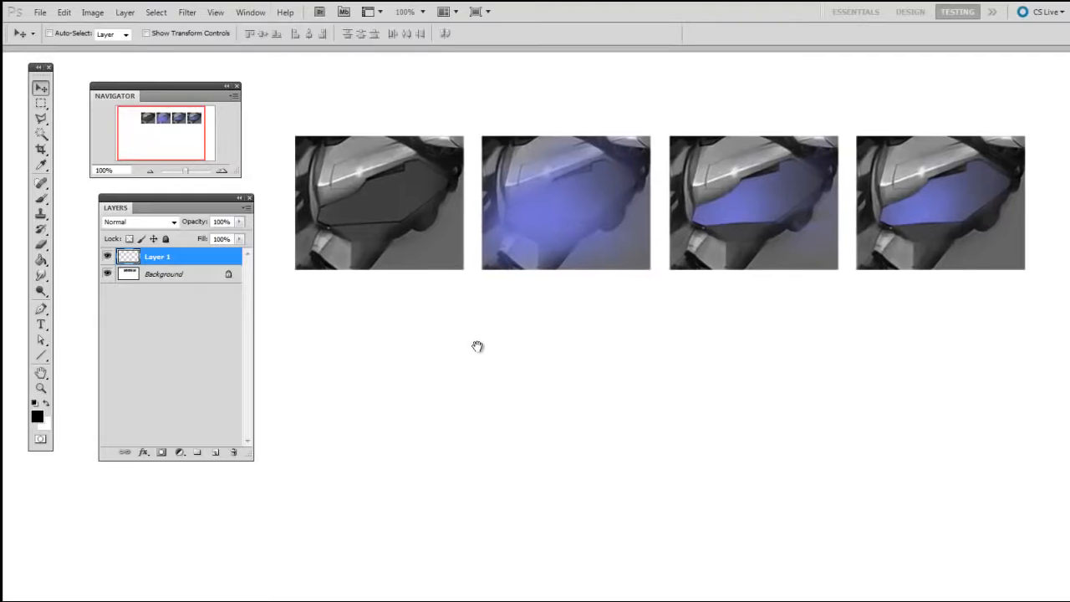
key("ctrl+shift+alt+n")
key("b")
right_click(516, 291)
key("Return")
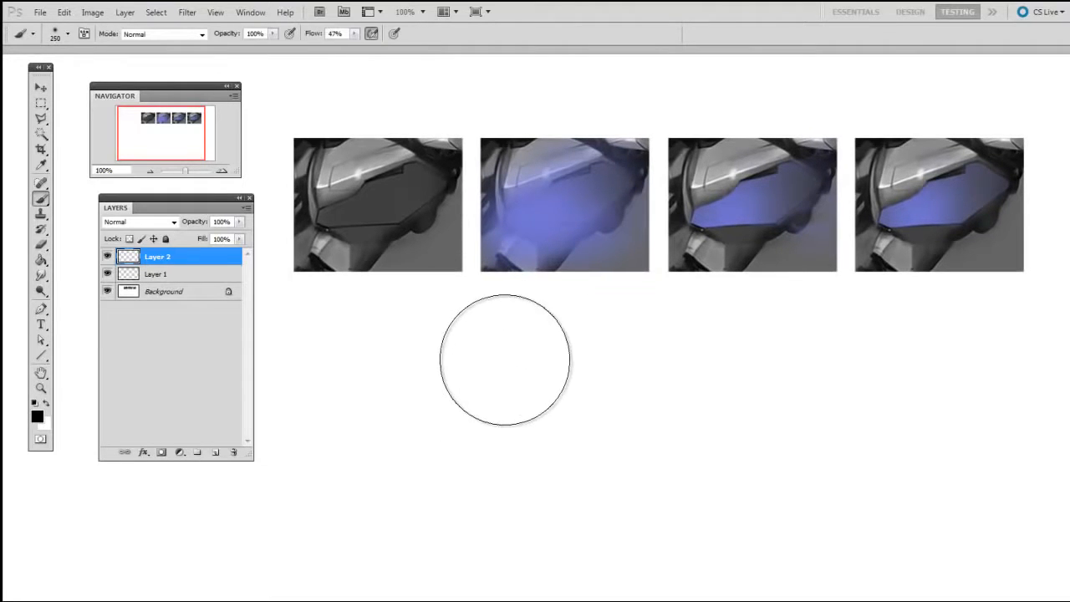
Paint a large soft black spot below the row of example images, varying the brush size between strokes
left_click_drag(504, 356, 582, 359)
key("bracketright")
left_click_drag(499, 358, 598, 339)
key("bracketright")
key("bracketright")
key("bracketright")
key("bracketright")
key("bracketright")
key("bracketright")
key("bracketright")
left_click(505, 386)
key("bracketleft")
key("bracketleft")
key("bracketleft")
key("bracketleft")
key("bracketleft")
mouse_move(534, 339)
left_mouse_down()
mouse_move(559, 390)
mouse_move(588, 342)
left_mouse_up()
Erase the upper-left and top edges of the black spot with a hard round eraser, enlarging it to 80 px
key("e")
right_click(585, 354)
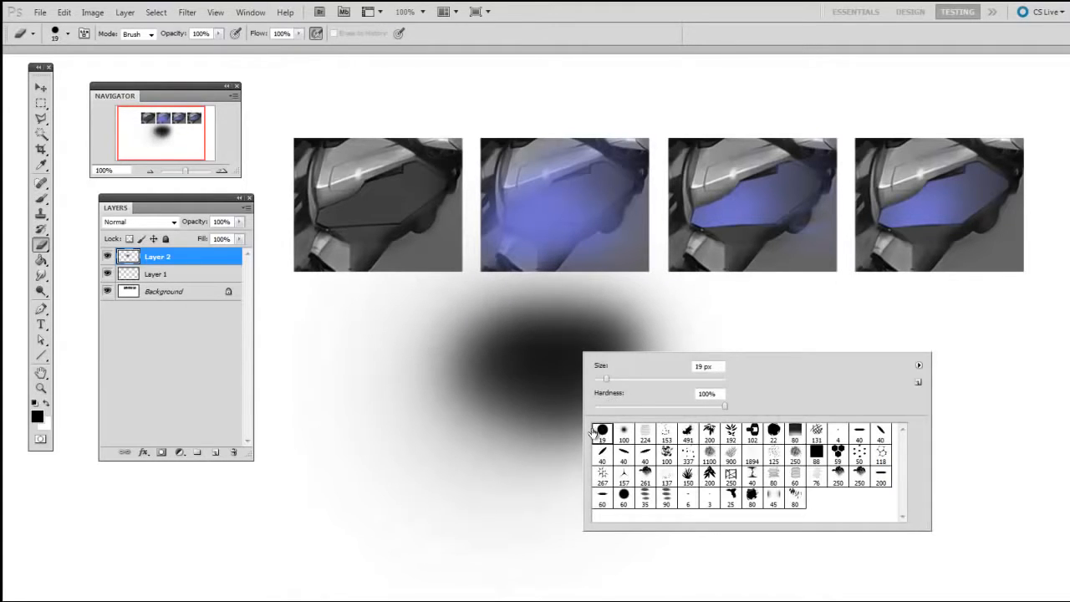
left_click_drag(528, 495, 525, 496)
key("bracketright")
key("bracketright")
key("bracketright")
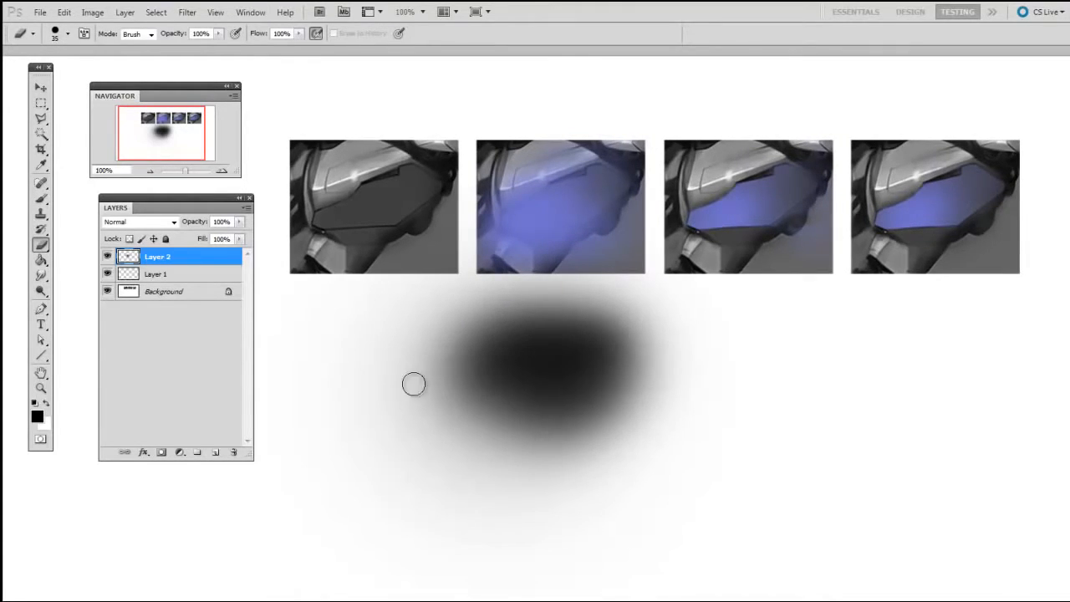
key("bracketright")
mouse_move(406, 394)
left_mouse_down()
mouse_move(416, 375)
mouse_move(557, 269)
left_mouse_up()
key("bracketright")
key("bracketright")
left_click_drag(363, 393, 537, 207)
key("bracketright")
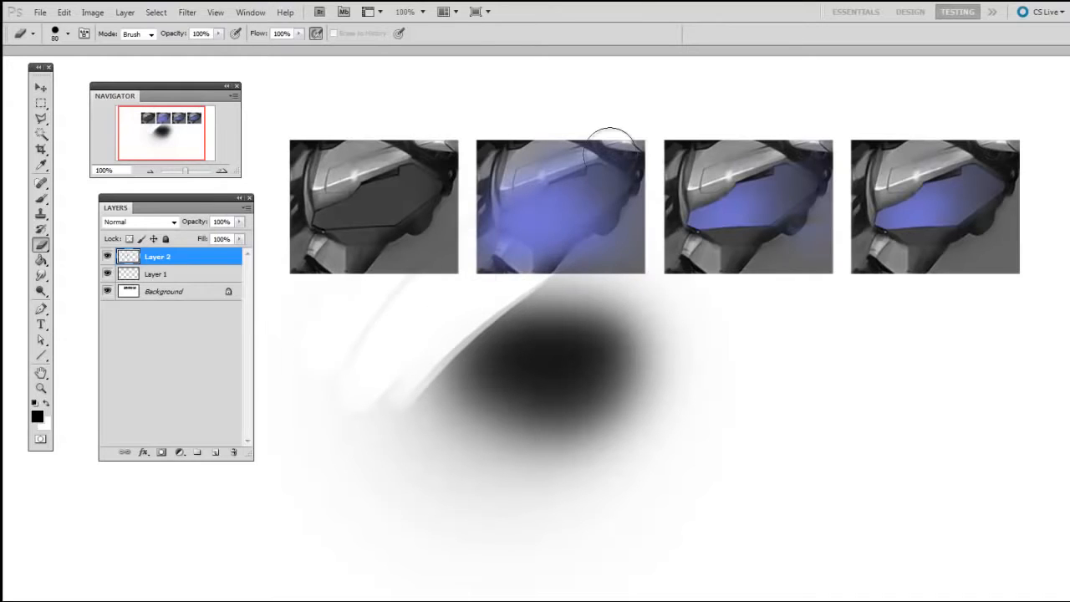
left_click_drag(498, 271, 648, 280)
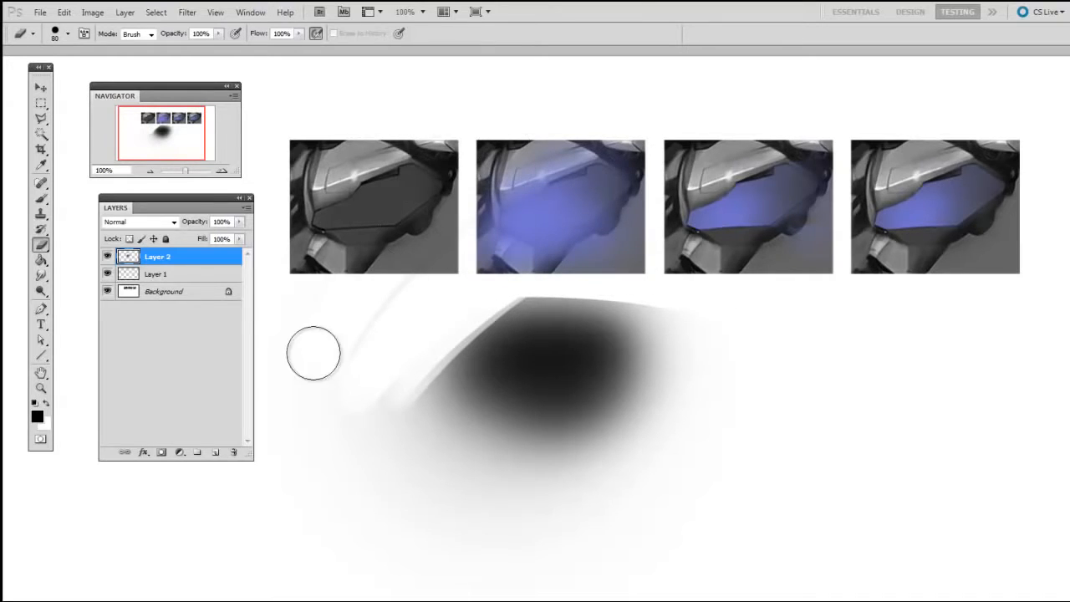
Erase the spot's remaining soft edges along its lower sides, enlarging the eraser to 175 px, to leave an angular shape
key("bracketright")
mouse_move(471, 479)
left_mouse_down()
mouse_move(426, 417)
mouse_move(447, 454)
mouse_move(681, 506)
left_mouse_up()
key("bracketright")
key("bracketright")
key("bracketright")
key("bracketright")
left_click_drag(386, 486, 758, 543)
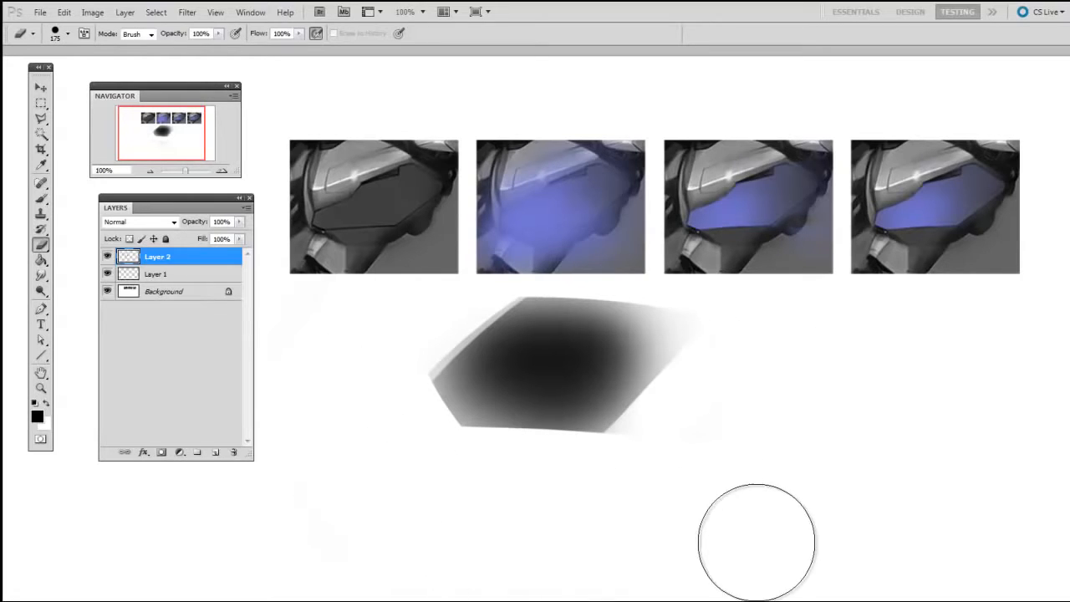
key("bracketleft")
key("bracketleft")
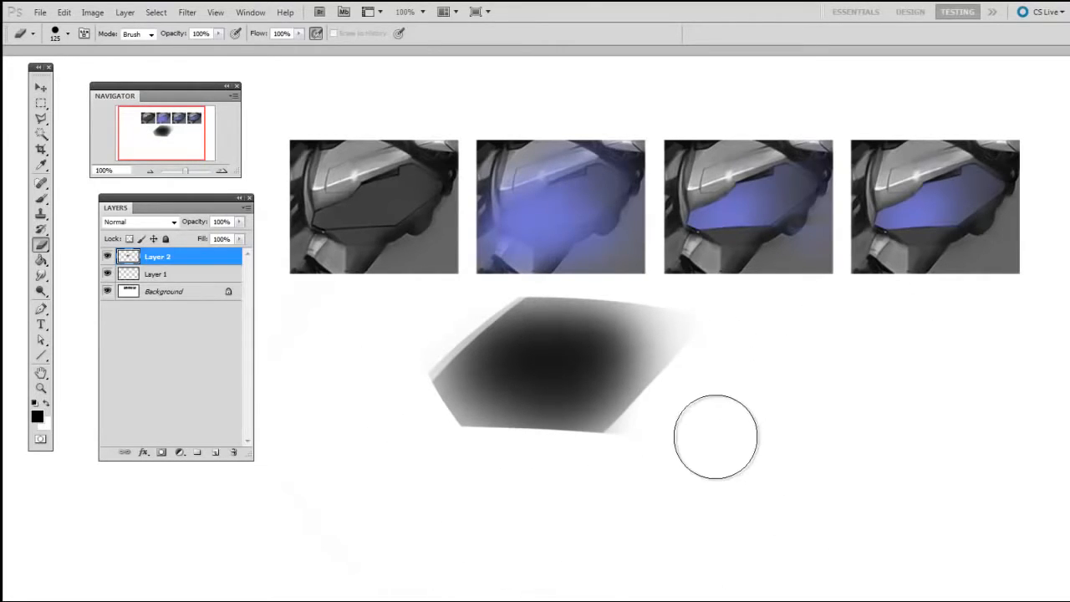
scroll(710, 443, "up", 1)
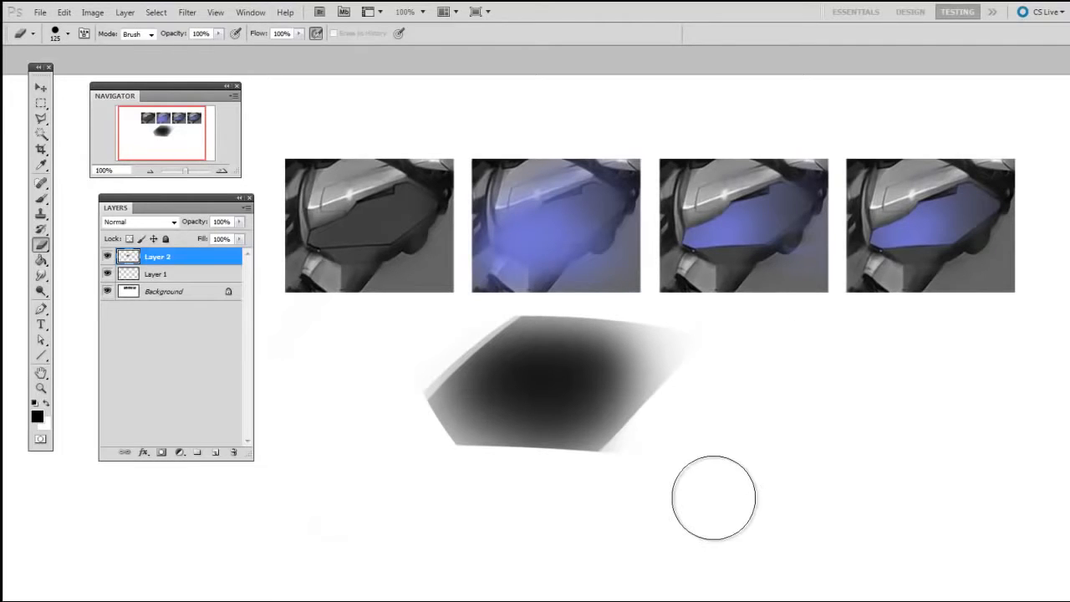
key("bracketleft")
key("bracketleft")
key("bracketleft")
key("bracketleft")
key("bracketleft")
key("bracketleft")
key("bracketleft")
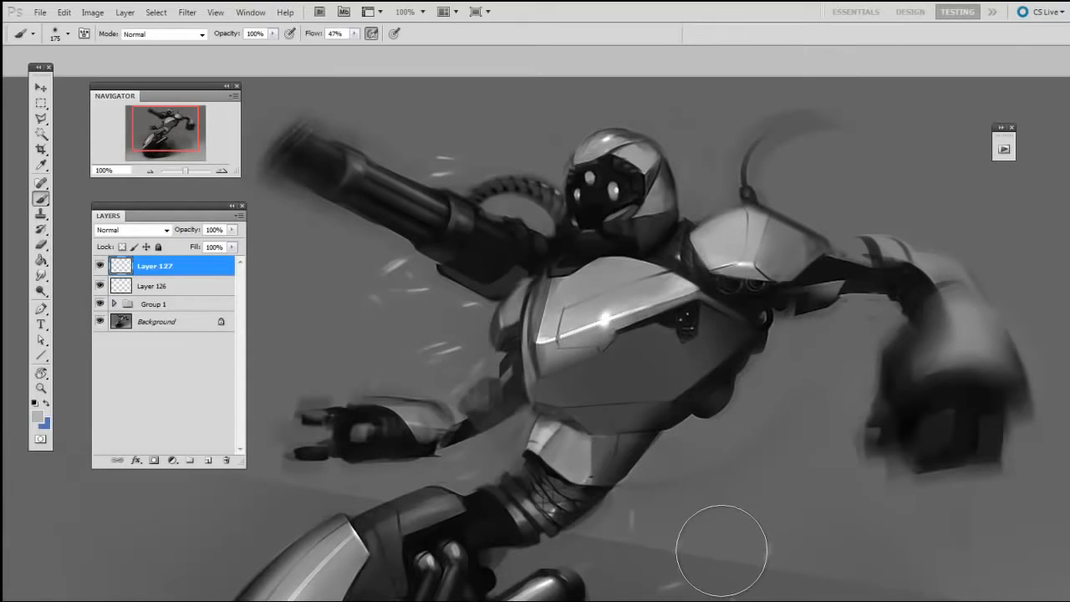
Set up a soft 100 px brush and add a new layer above Layer 127 in the robot painting
mouse_move(786, 479)
left_mouse_down()
mouse_move(741, 442)
mouse_move(705, 489)
mouse_move(705, 477)
mouse_move(617, 433)
left_mouse_up()
right_click(617, 433)
left_click(663, 500)
left_click_drag(591, 543, 595, 540)
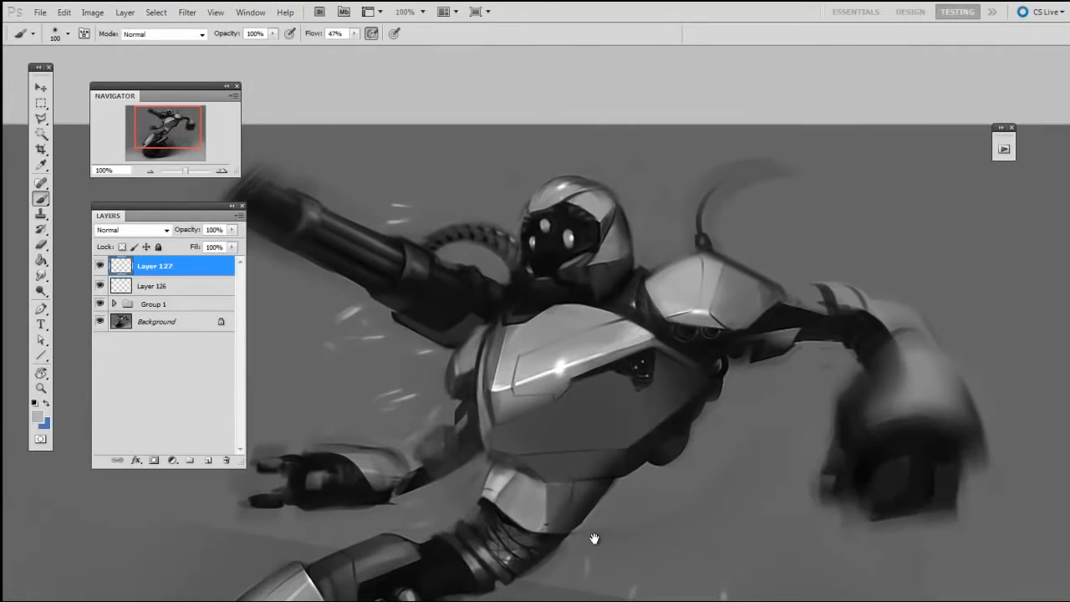
key("ctrl+alt+shift+n")
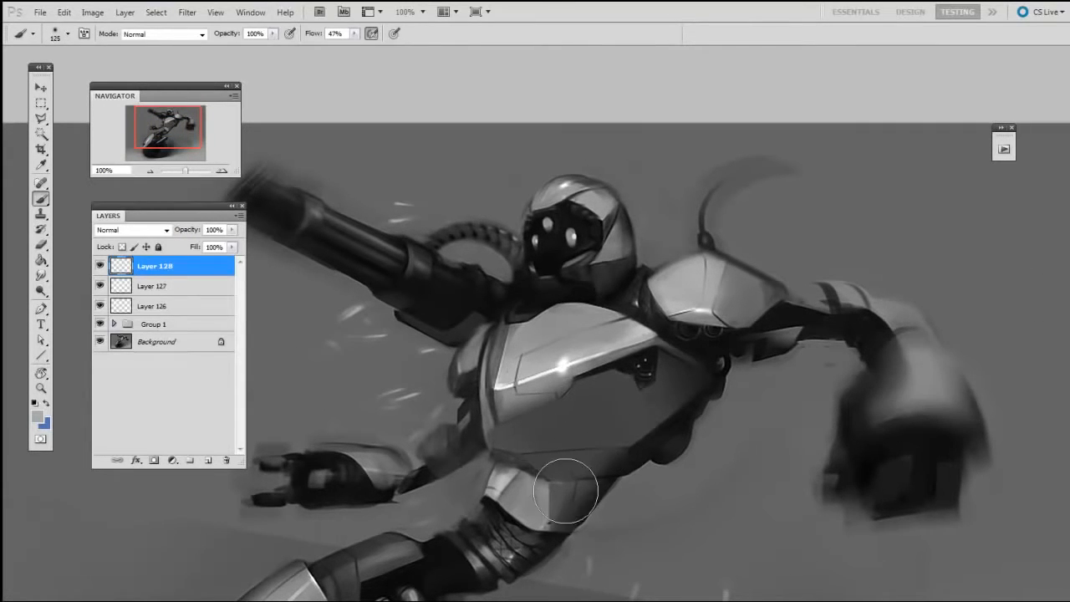
Paint a soft light-grey glow over the robot's chest and belly on the new layer, enlarging the brush to 250 px
key("bracketright")
key("bracketright")
key("bracketright")
key("bracketright")
key("bracketright")
mouse_move(569, 393)
left_mouse_down()
mouse_move(587, 535)
mouse_move(581, 468)
mouse_move(589, 485)
left_mouse_up()
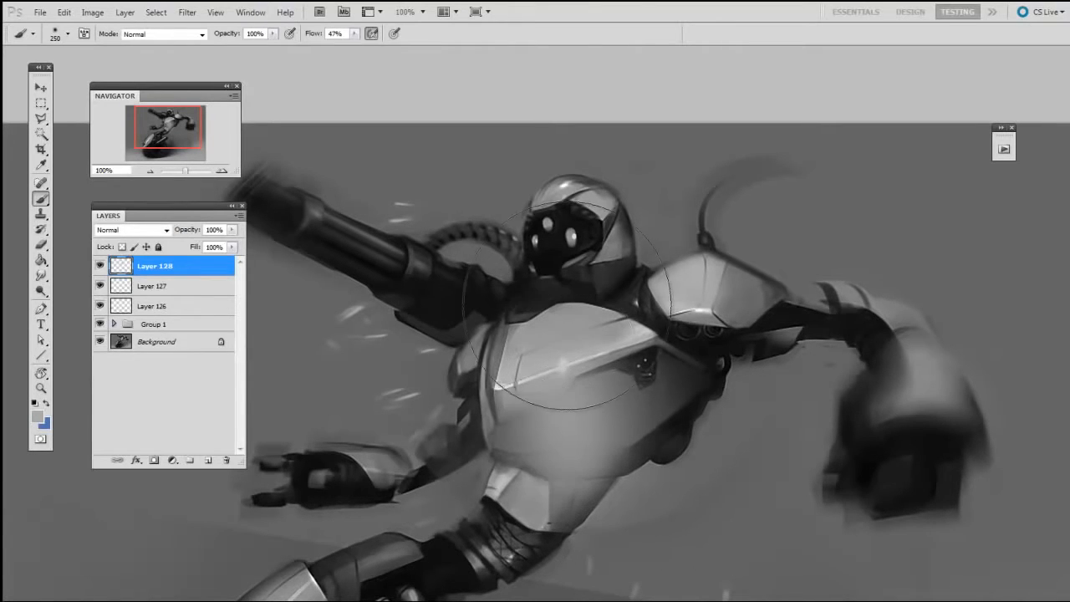
key("bracketright")
key("bracketright")
left_click_drag(579, 410, 557, 565)
Resize the soft brush and add another light-grey stroke across the middle of the robot's torso
key("bracketleft")
key("bracketleft")
key("bracketleft")
key("bracketleft")
key("bracketleft")
key("bracketright")
key("bracketright")
key("bracketright")
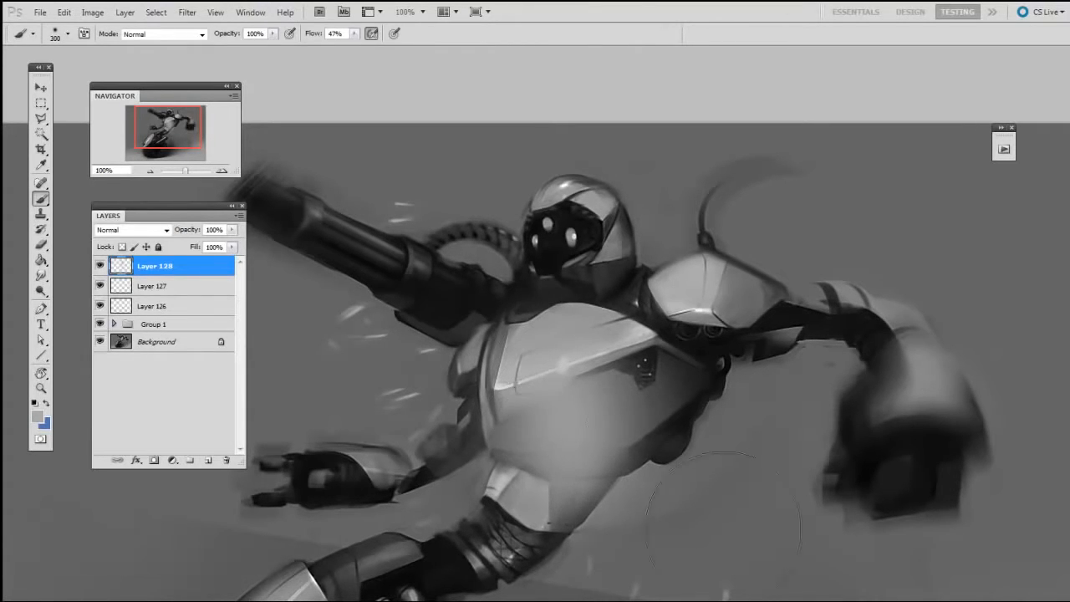
key("bracketright")
left_click_drag(536, 384, 611, 409)
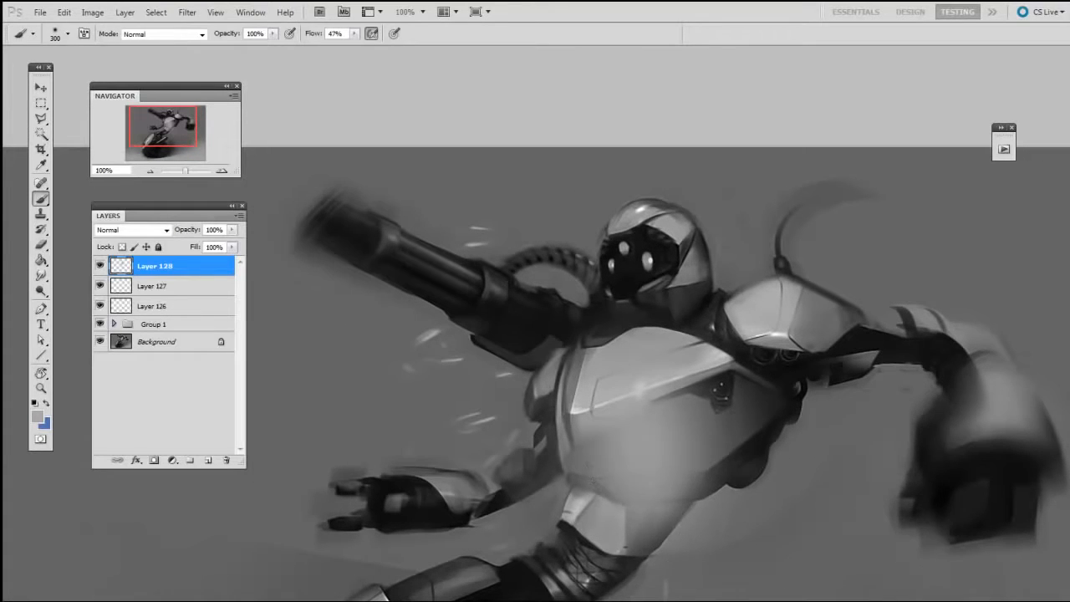
Erase the light-grey paint from the right side of the robot's torso with a soft 200 px eraser
key("e")
right_click(605, 445)
key("Escape")
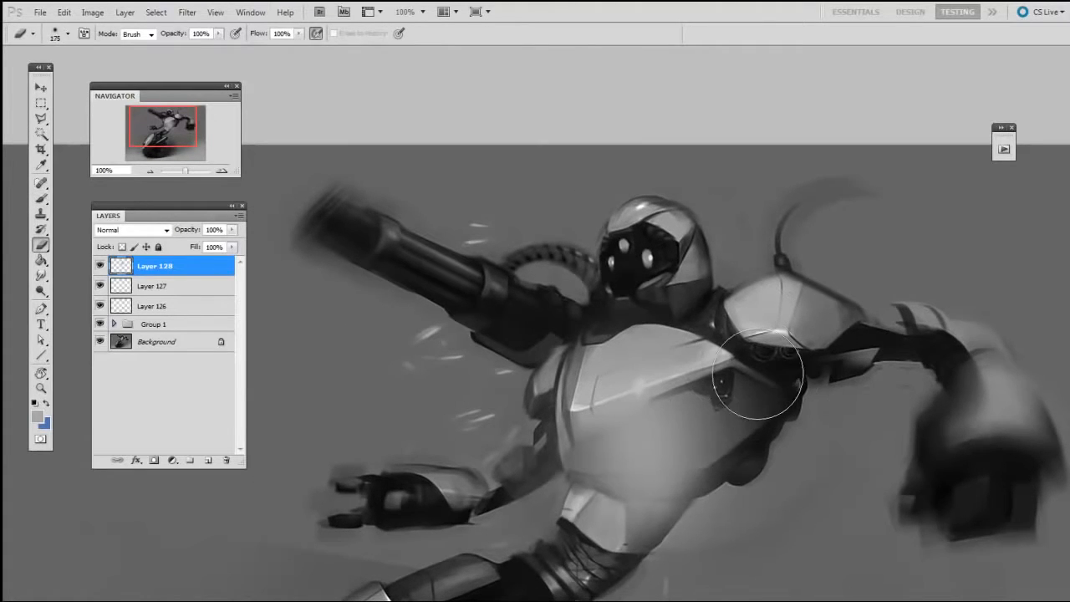
right_click(702, 362)
key("bracketright")
key("Escape")
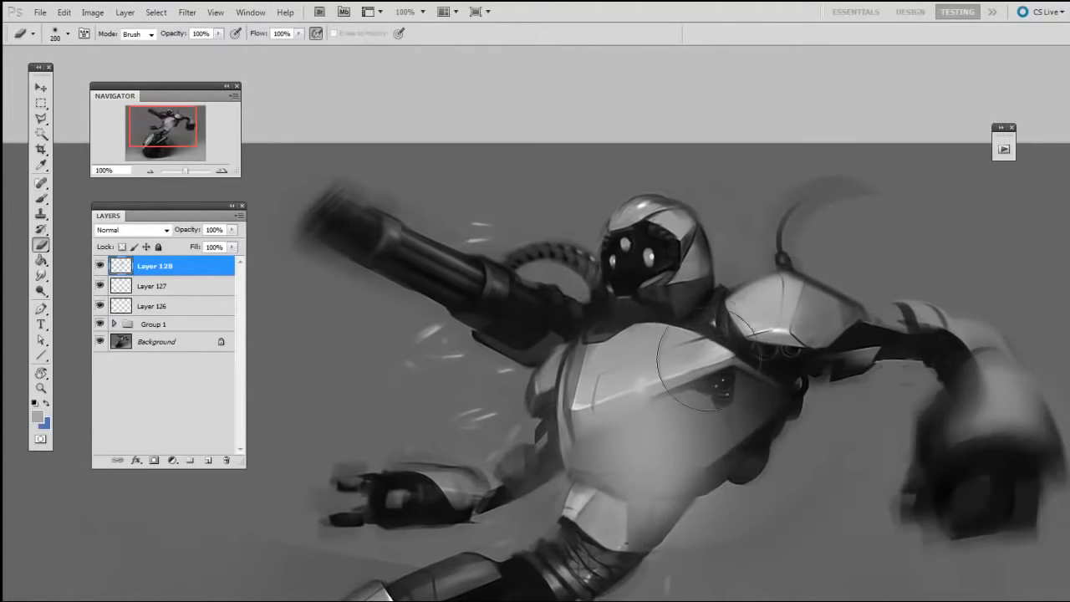
left_click_drag(730, 418, 749, 488)
left_click_drag(737, 422, 715, 510)
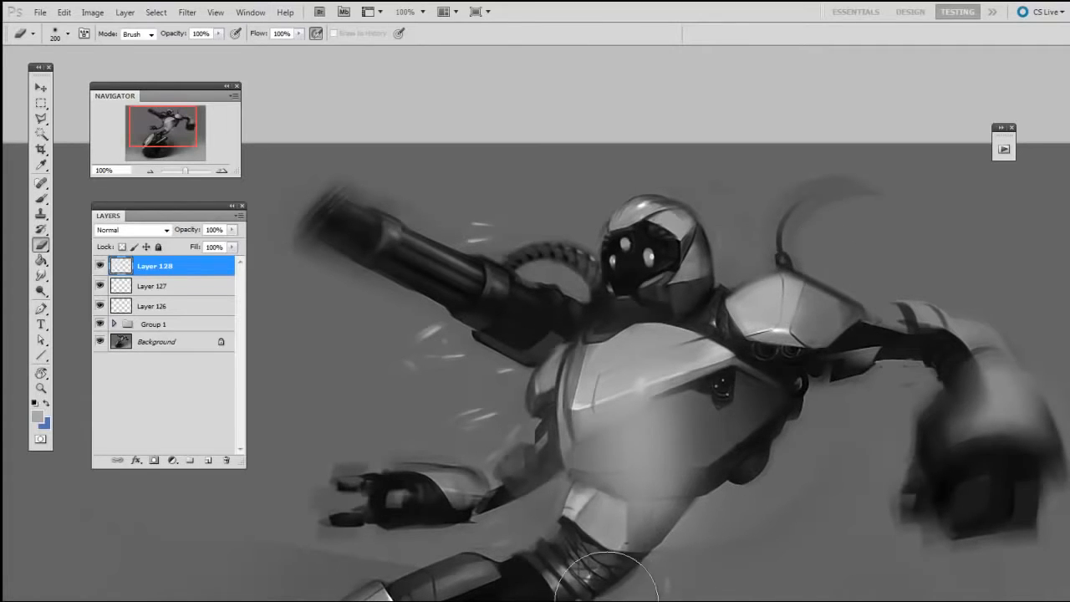
left_click_drag(711, 382, 713, 362)
Erase the paint covering the chest plate's lower-left corner and seam with a hard eraser, reduced from 50 to 30 px
key("b")
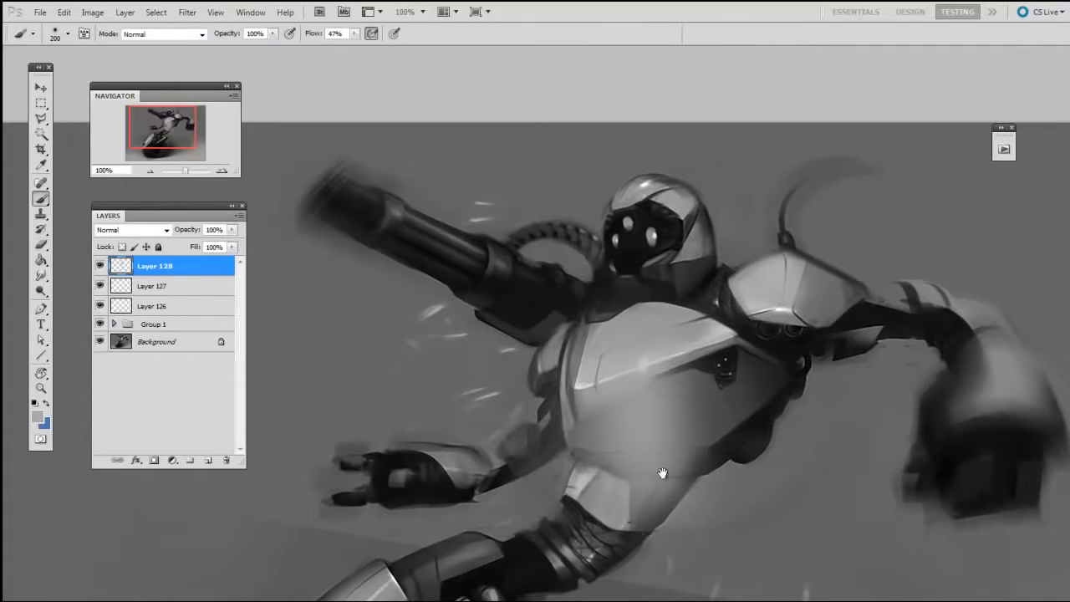
left_click_drag(663, 473, 656, 404)
key("ctrl+plus")
left_click_drag(786, 463, 652, 382)
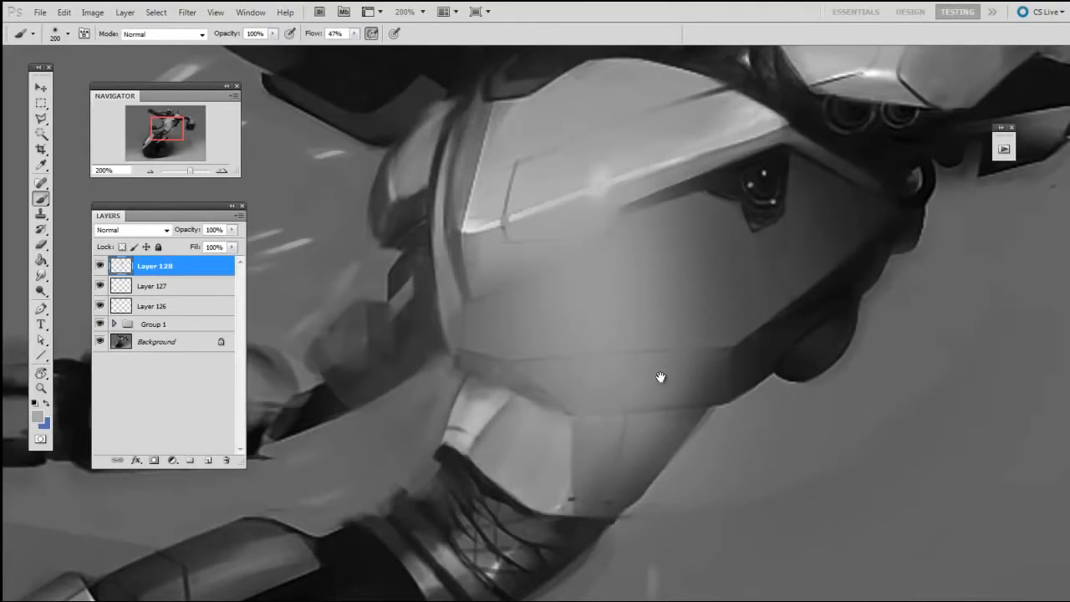
left_click_drag(660, 377, 644, 423)
key("e")
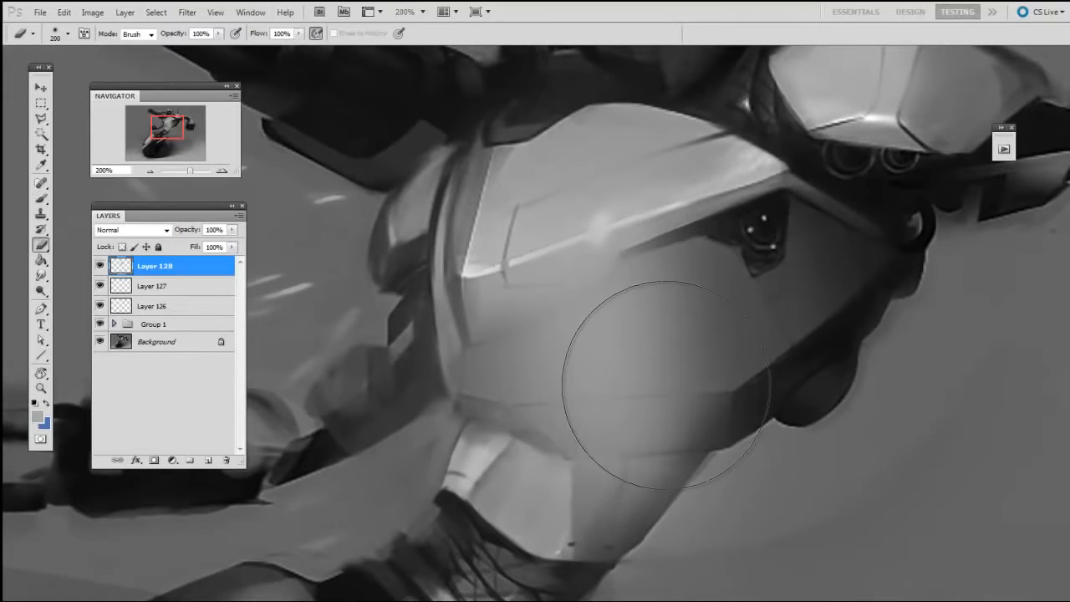
right_click(667, 383)
left_click(693, 465)
left_click_drag(628, 507, 621, 533)
key("bracketleft")
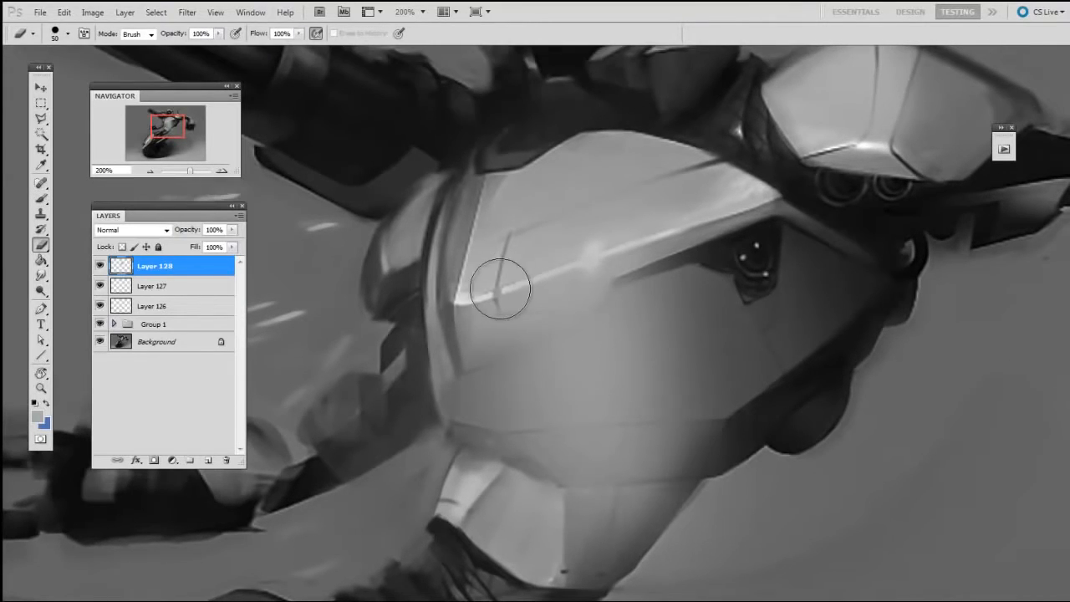
mouse_move(500, 289)
left_mouse_down()
mouse_move(468, 334)
mouse_move(501, 359)
mouse_move(526, 286)
left_mouse_up()
key("bracketleft")
key("bracketleft")
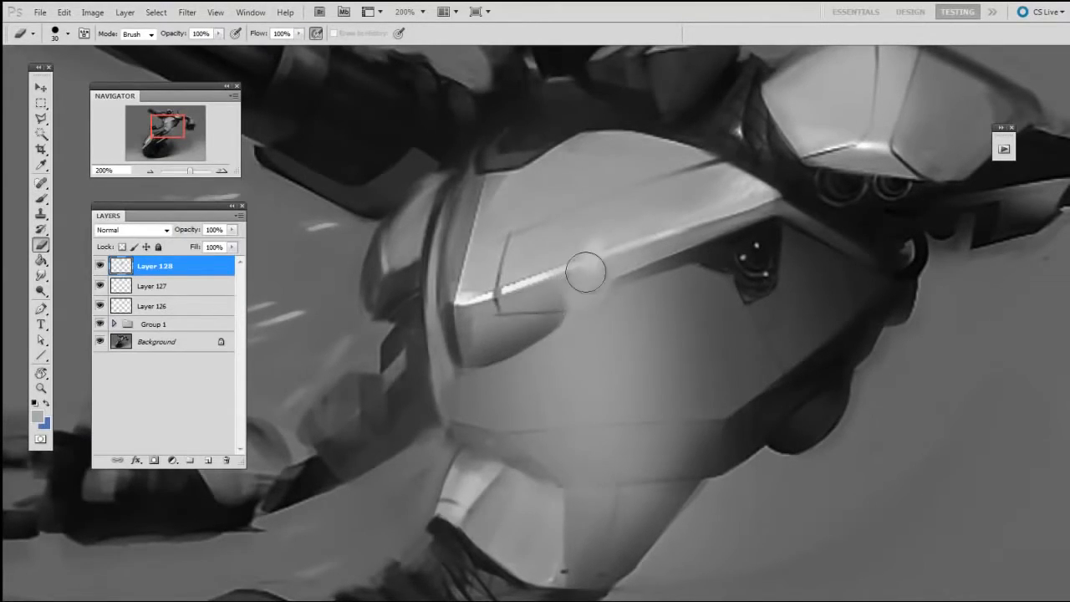
Erase the paint over the chest plate's bright ridge, lower rim and dark slot, and along the torso's left edge, at 30 px
left_click_drag(585, 272, 658, 226)
left_click_drag(573, 270, 675, 227)
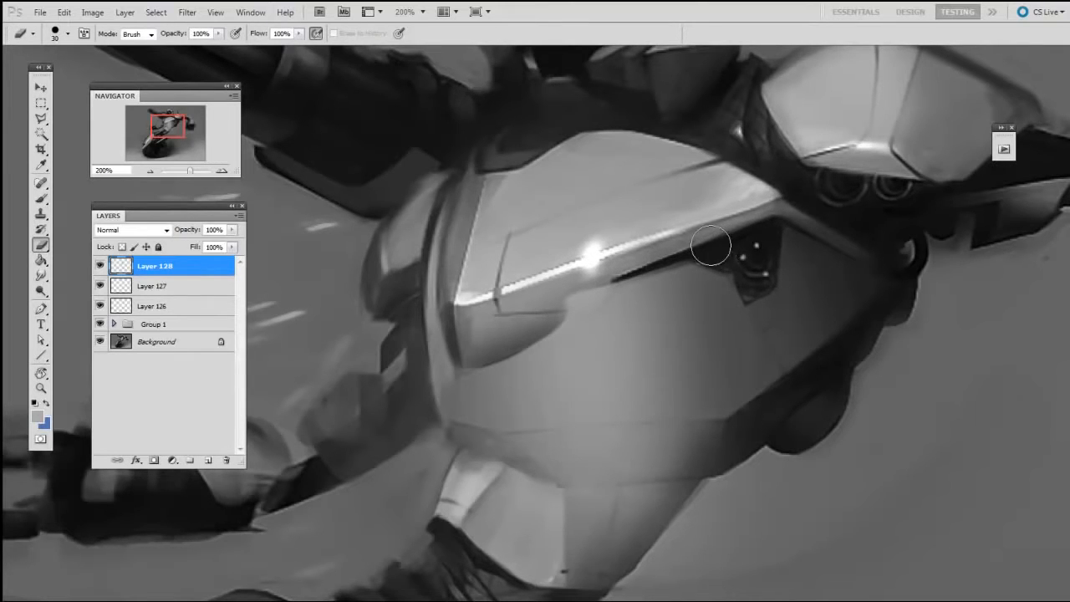
mouse_move(710, 247)
left_mouse_down()
mouse_move(553, 308)
mouse_move(582, 280)
mouse_move(487, 346)
mouse_move(572, 304)
mouse_move(538, 320)
left_mouse_up()
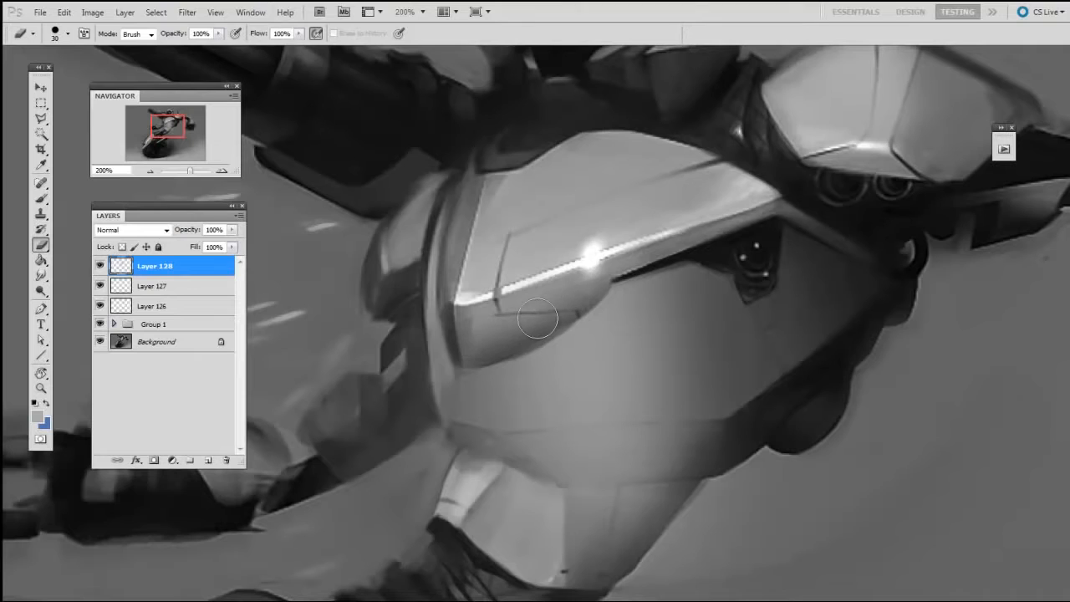
left_click_drag(424, 296, 427, 399)
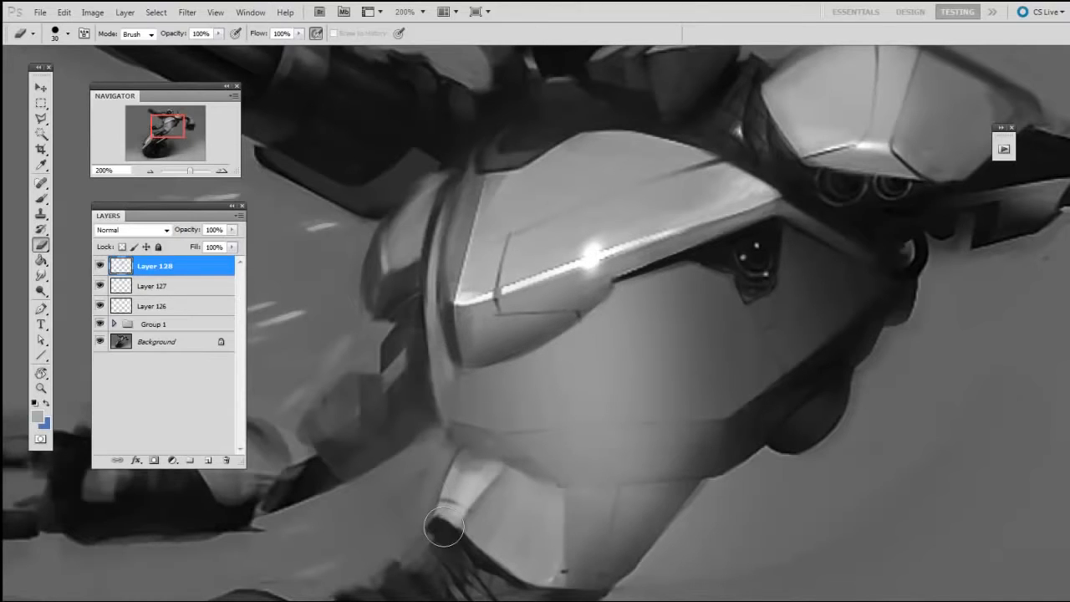
Enlarge the hard eraser and remove the light-grey paint below the belly's lower seam
key("bracketright")
key("bracketright")
mouse_move(581, 476)
left_mouse_down()
mouse_move(717, 487)
mouse_move(794, 468)
mouse_move(676, 449)
mouse_move(728, 482)
mouse_move(738, 456)
mouse_move(595, 437)
mouse_move(656, 459)
mouse_move(577, 443)
left_mouse_up()
key("bracketleft")
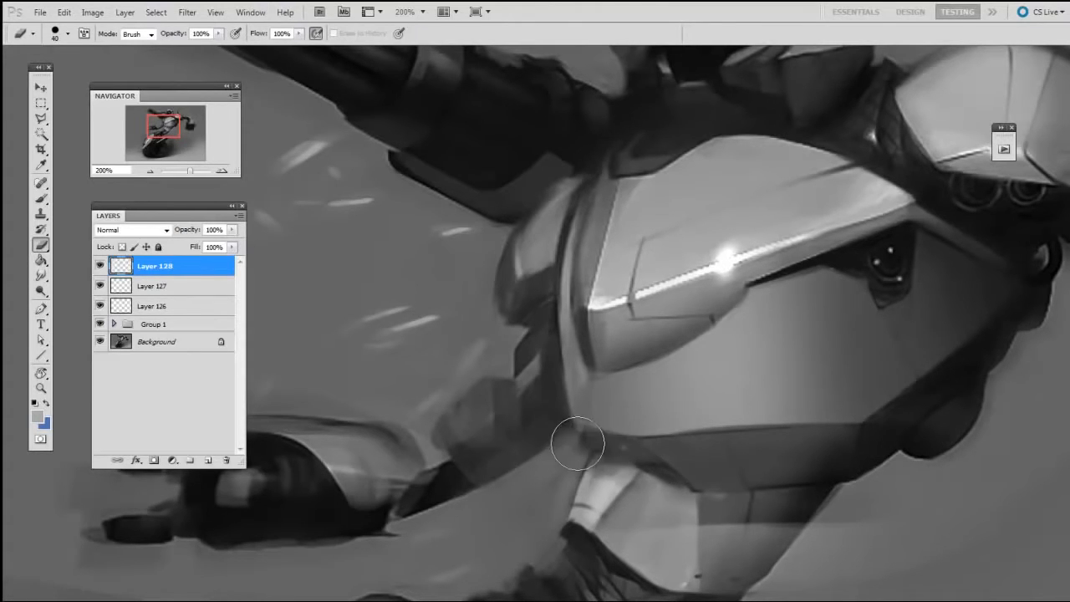
Erase the leftover paint around the robot's waist and the background beside it with an 80 px hard eraser
scroll(664, 490, "right", 5)
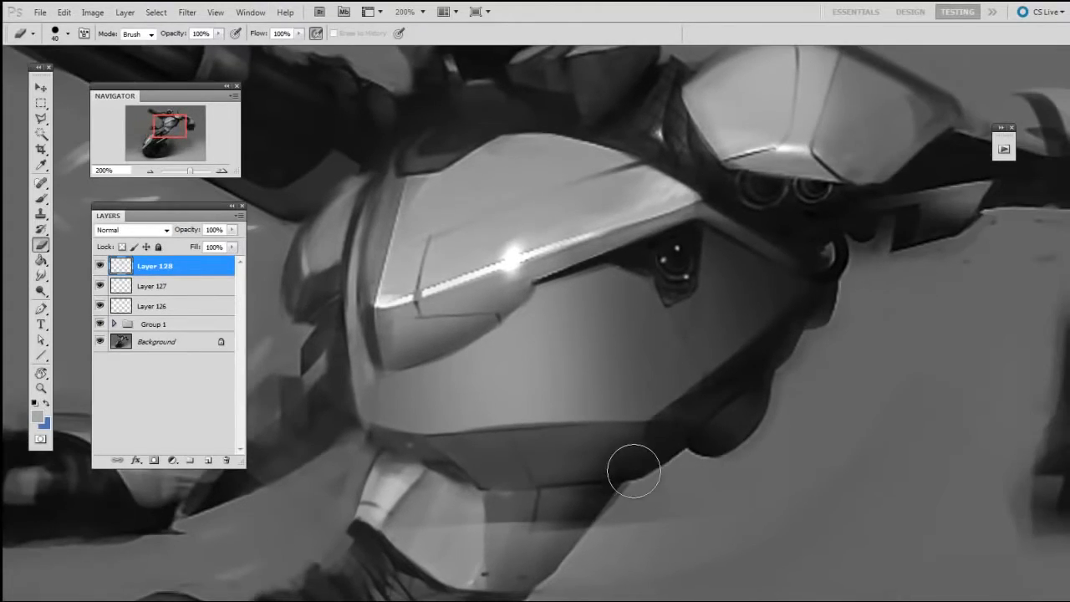
key("bracketright")
key("bracketright")
key("bracketright")
key("bracketright")
mouse_move(719, 565)
left_mouse_down()
mouse_move(379, 574)
mouse_move(738, 556)
mouse_move(493, 575)
left_mouse_up()
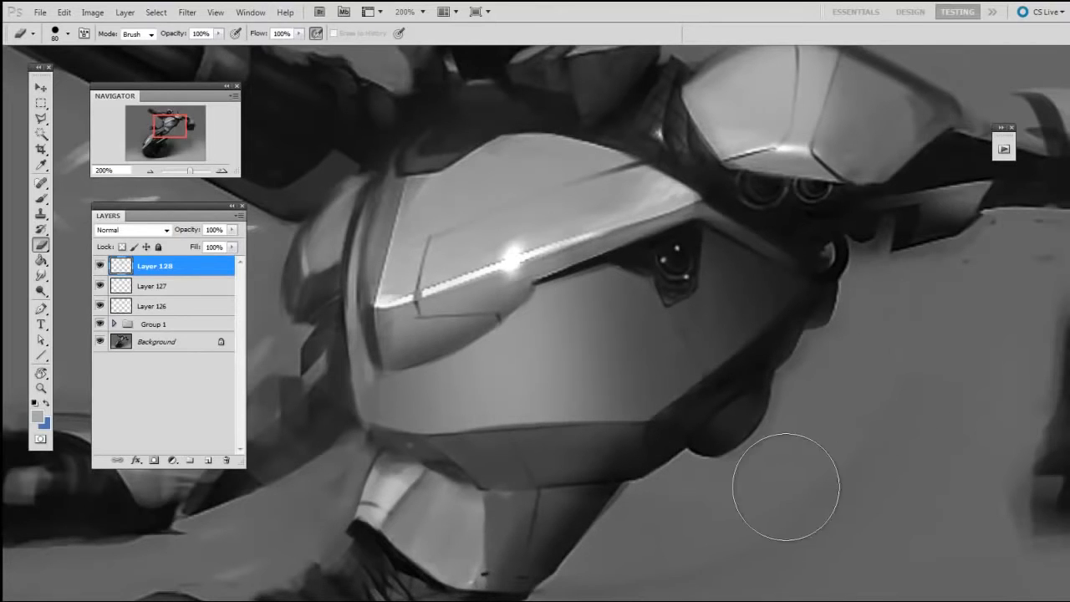
left_click_drag(668, 475, 781, 442)
key("bracketleft")
key("bracketleft")
key("bracketleft")
key("bracketleft")
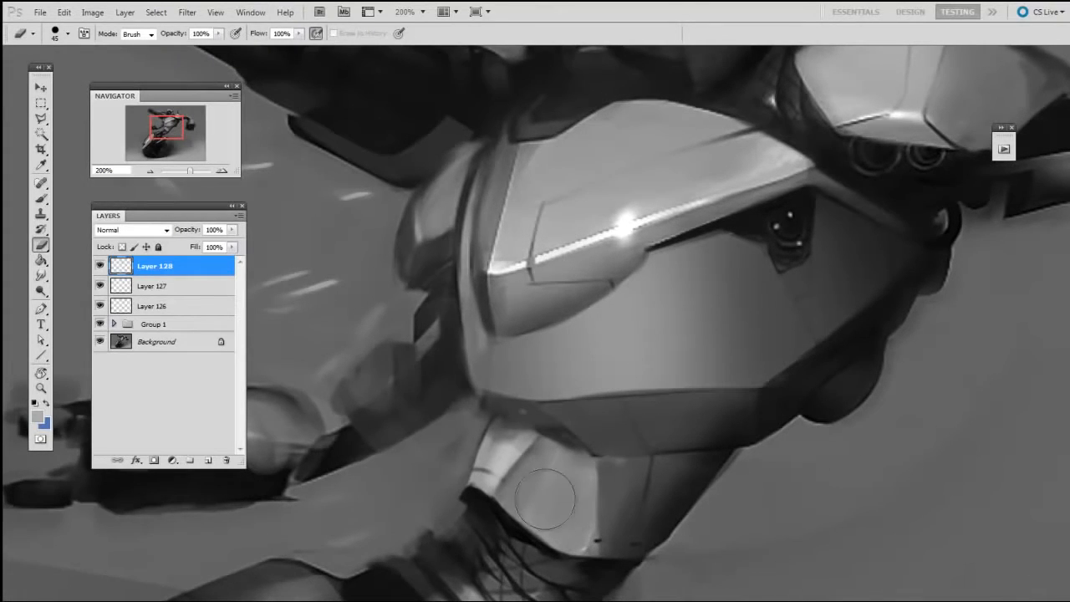
Hide and show Layer 128 twice to compare the robot's torso with and without the painted light
key("ctrl+minus")
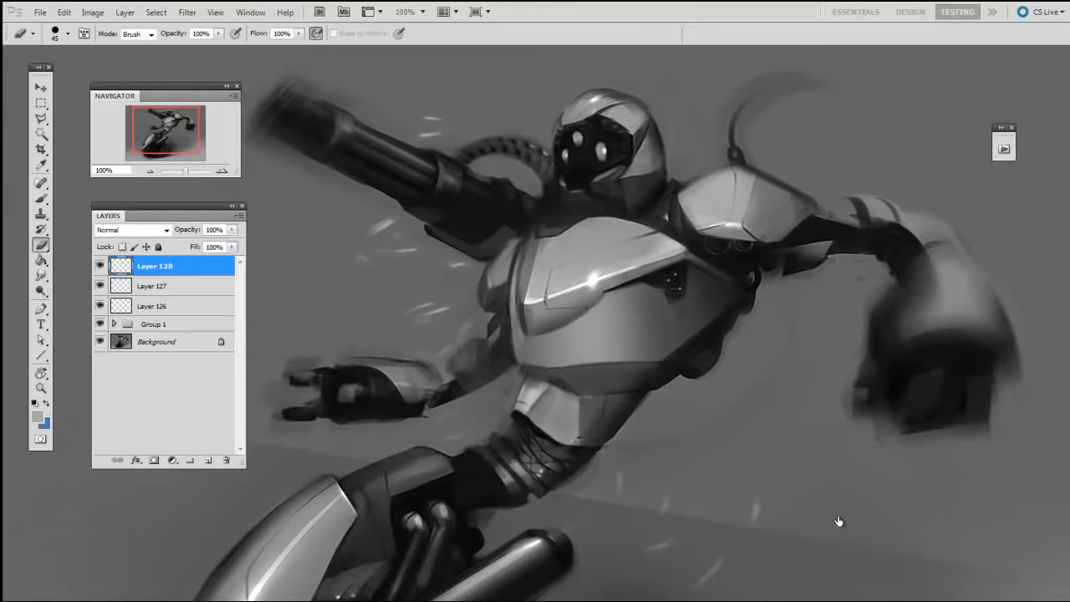
left_click_drag(838, 521, 843, 510)
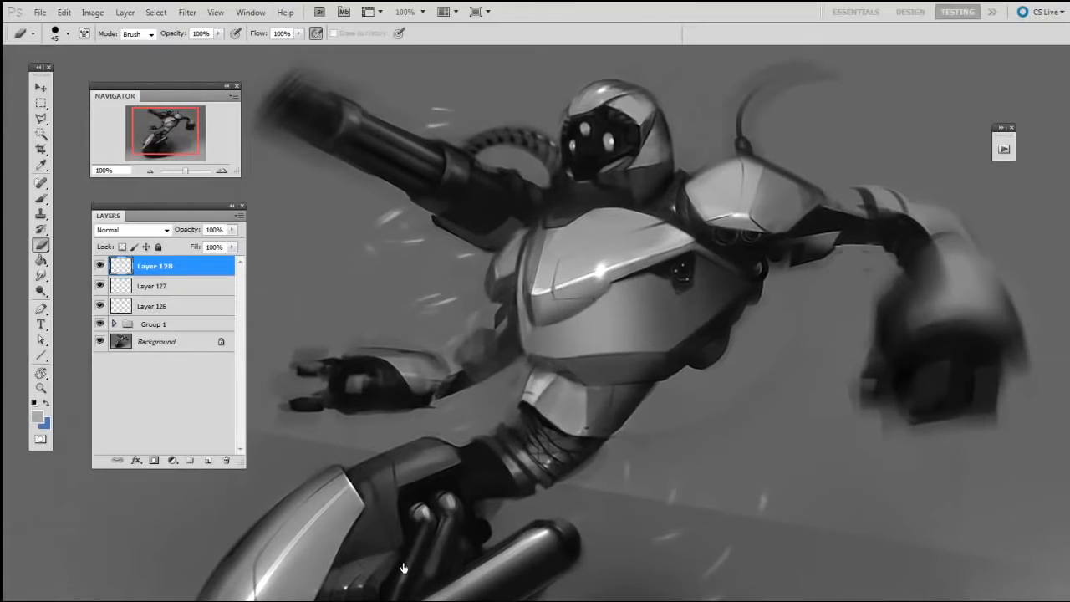
left_click(101, 266)
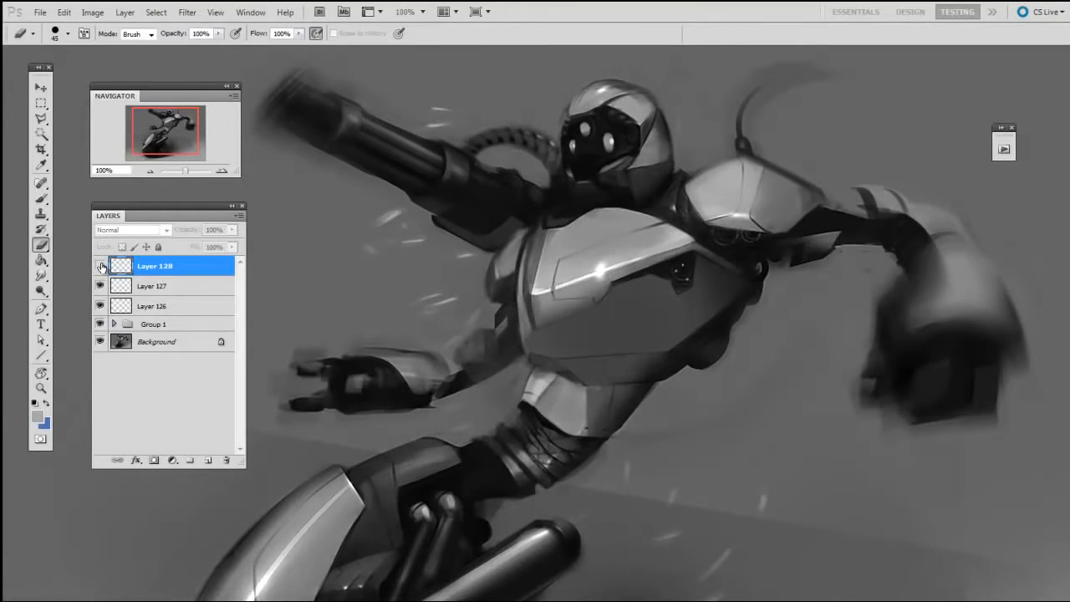
left_click(100, 266)
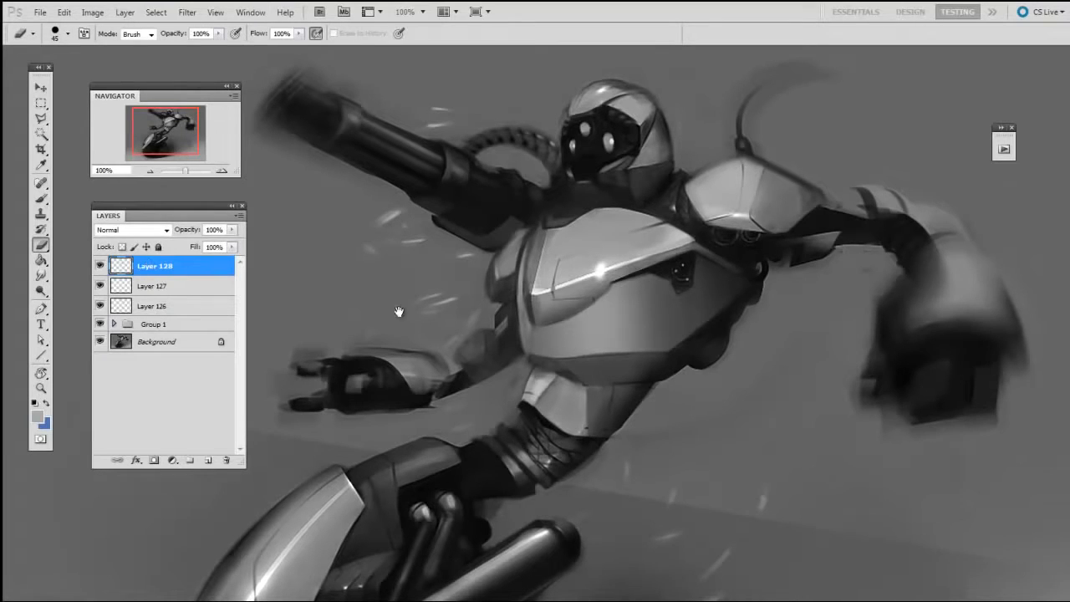
left_click_drag(399, 311, 407, 317)
key("bracketright")
key("bracketright")
key("bracketright")
key("bracketright")
key("bracketright")
key("bracketright")
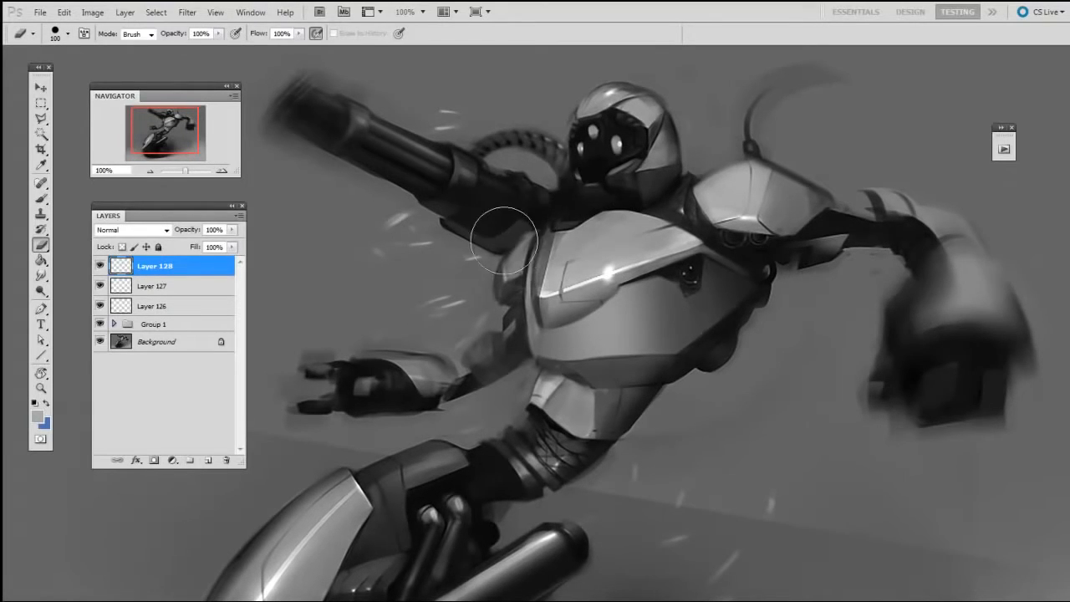
key("bracketleft")
key("bracketleft")
left_click(100, 265)
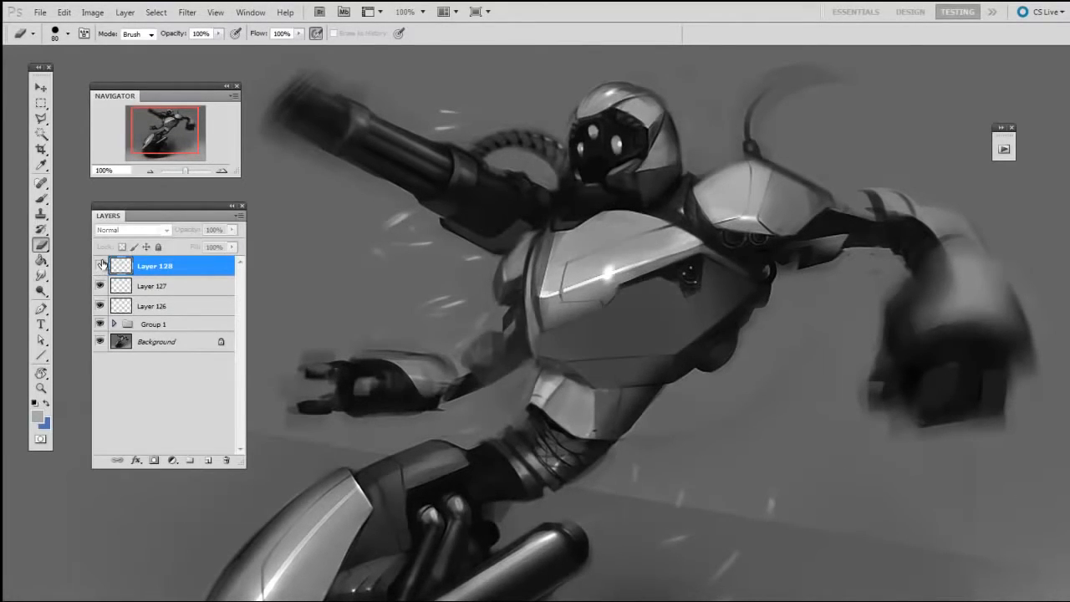
left_click(100, 266)
left_click_drag(495, 403, 699, 382)
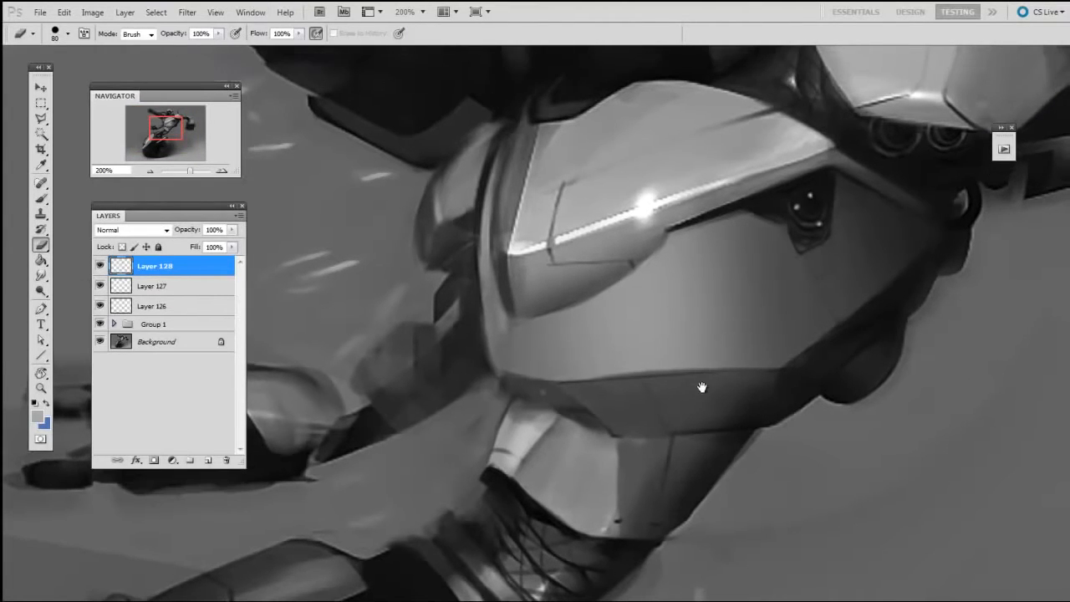
Soften the painted light along the belly's lower seam with a soft round eraser, ending at 35 px
left_click_drag(580, 362, 593, 371)
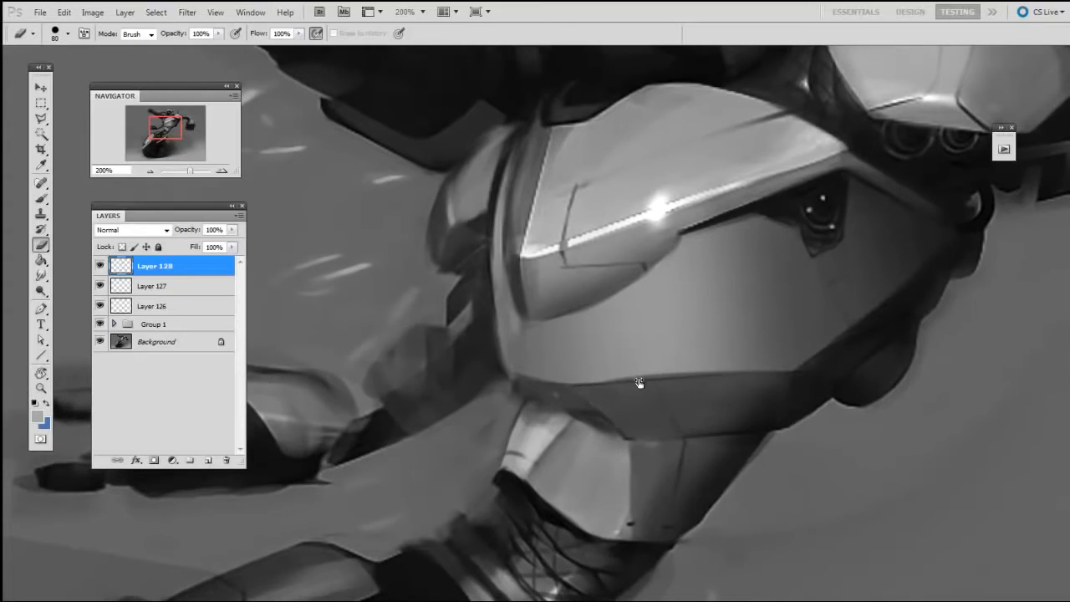
right_click(634, 375)
left_click(690, 452)
key("Return")
left_click_drag(555, 390, 616, 387)
key("bracketright")
key("bracketright")
key("bracketright")
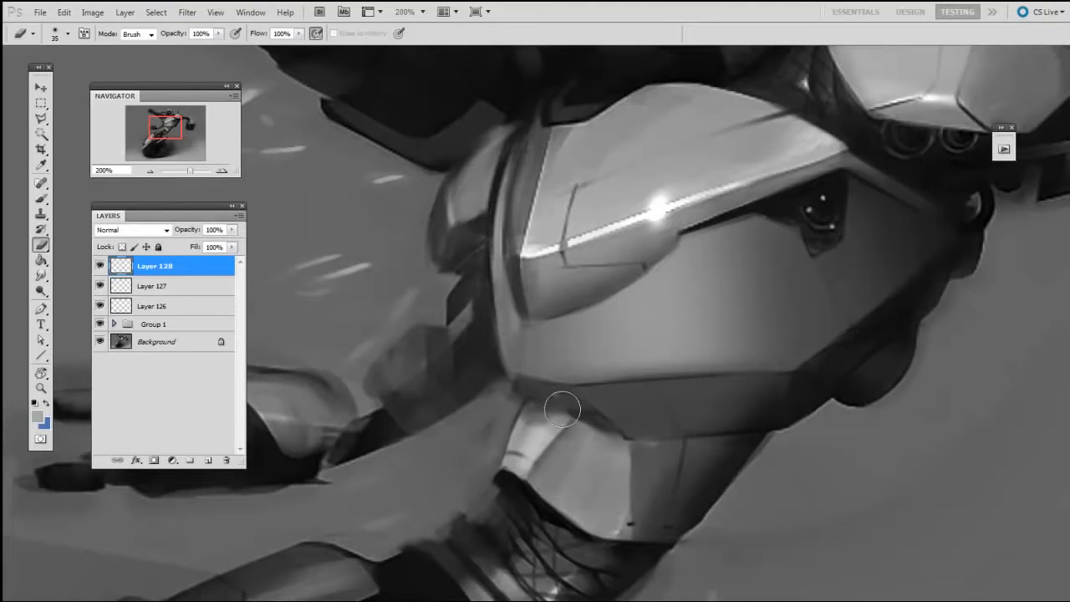
Review the whole robot and add a new empty layer above Layer 128 for surface details
key("ctrl+minus")
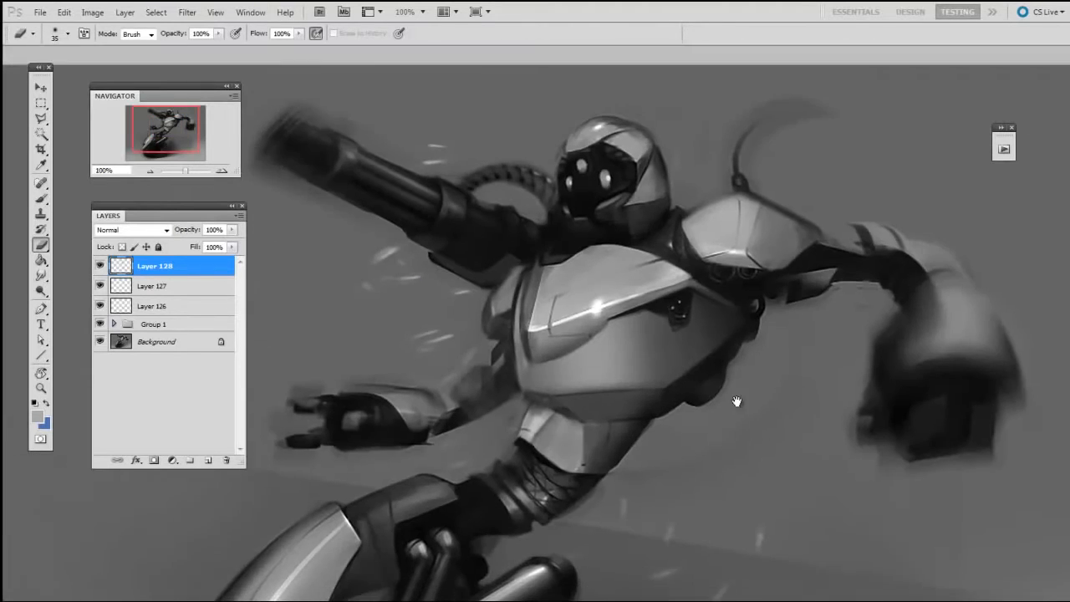
left_click_drag(736, 401, 729, 390)
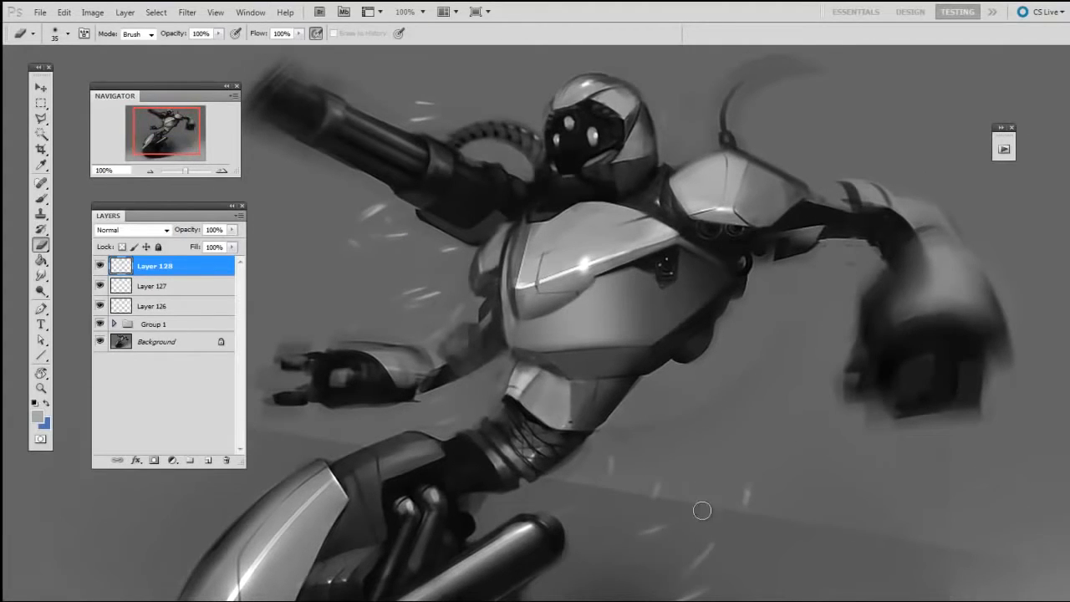
left_click_drag(729, 403, 734, 408)
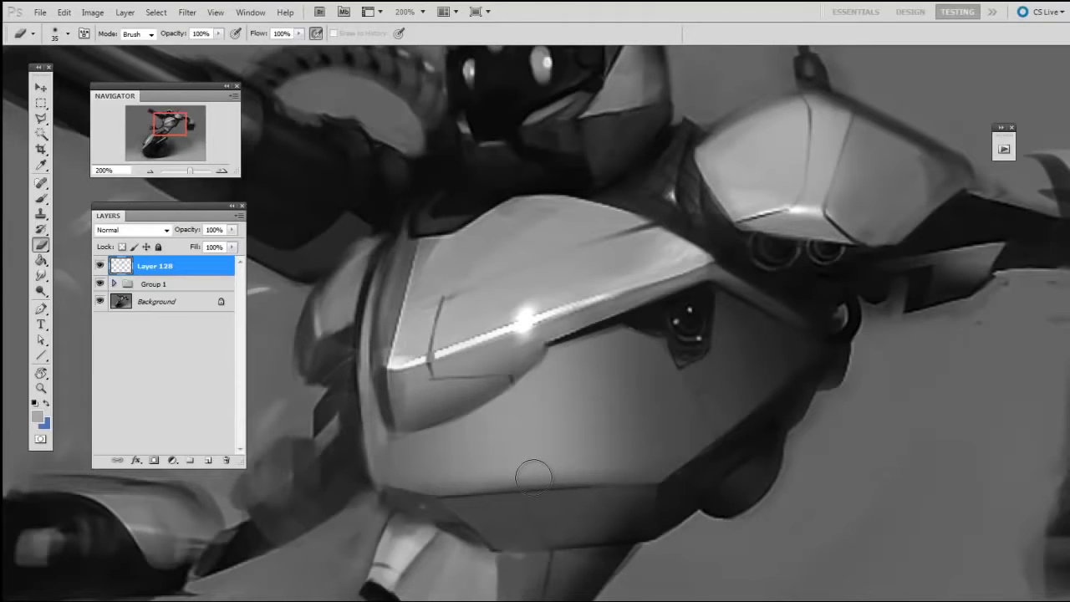
mouse_move(534, 473)
left_mouse_down()
mouse_move(559, 448)
mouse_move(536, 483)
left_mouse_up()
key("ctrl+shift+alt+n")
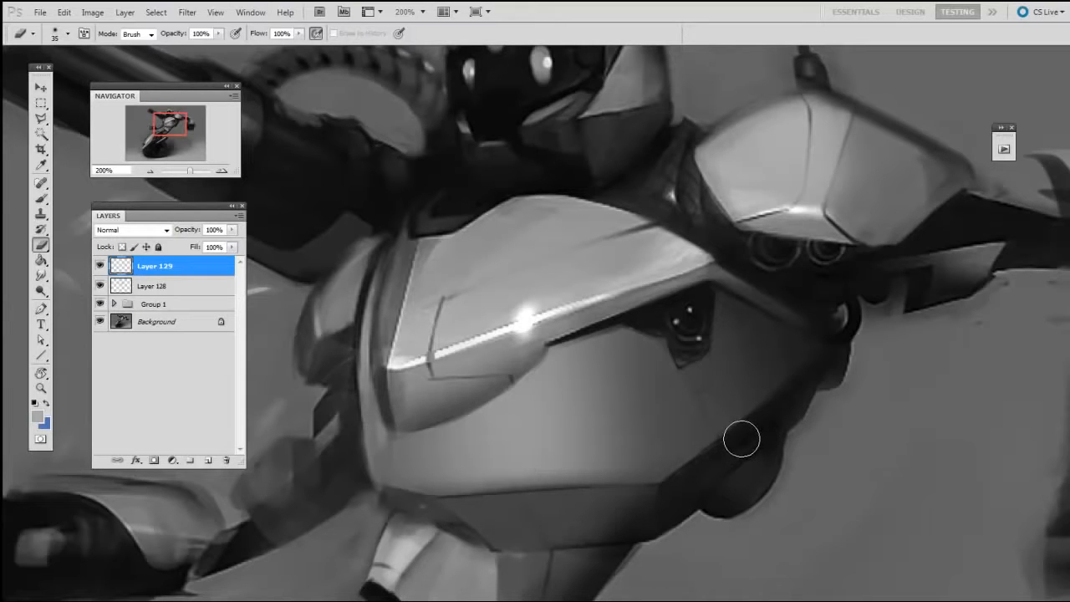
left_click_drag(740, 447, 759, 394)
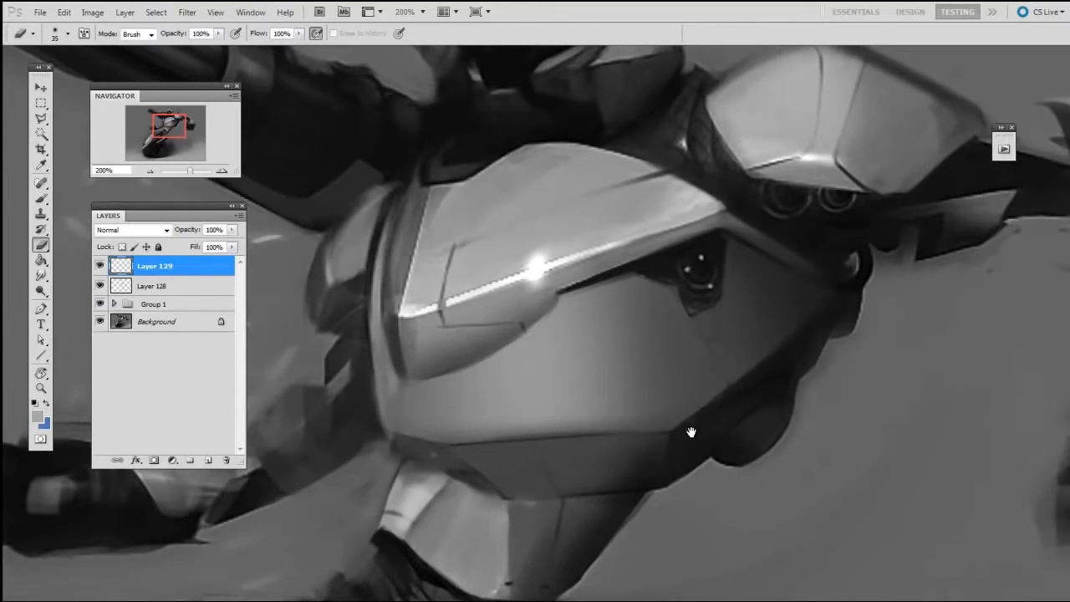
Paint a thin black panel line from the chest plate's lower corner down to the belly's lower seam with a small hard brush
key("b")
right_click(655, 402)
left_click(633, 496)
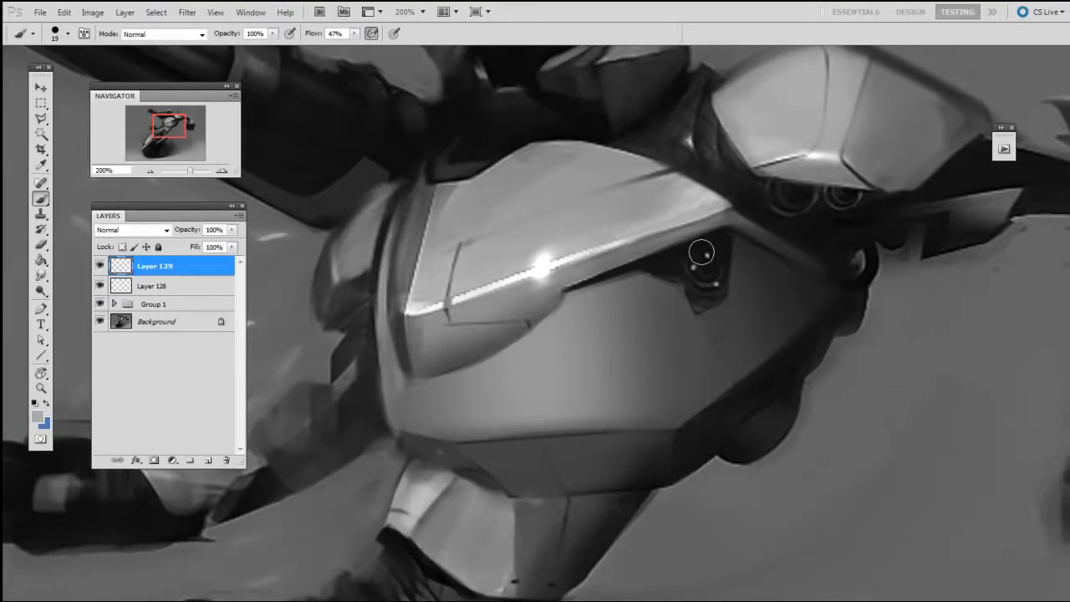
left_click_drag(696, 490, 696, 479)
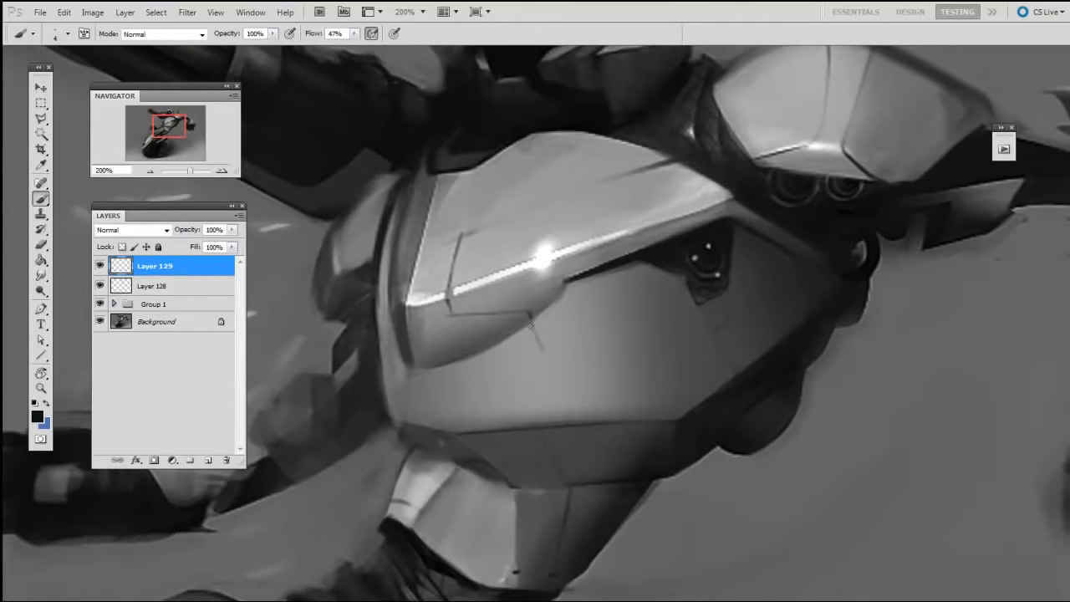
left_click_drag(528, 316, 565, 407)
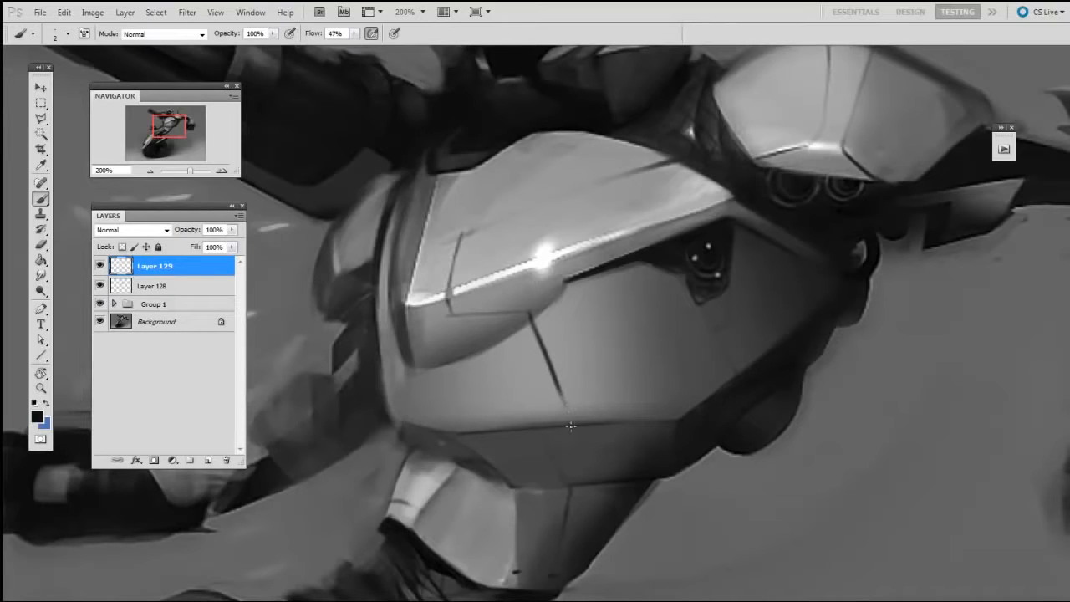
left_click_drag(618, 395, 632, 387)
Thin out the new belly panel line with a 9 px eraser
key("e")
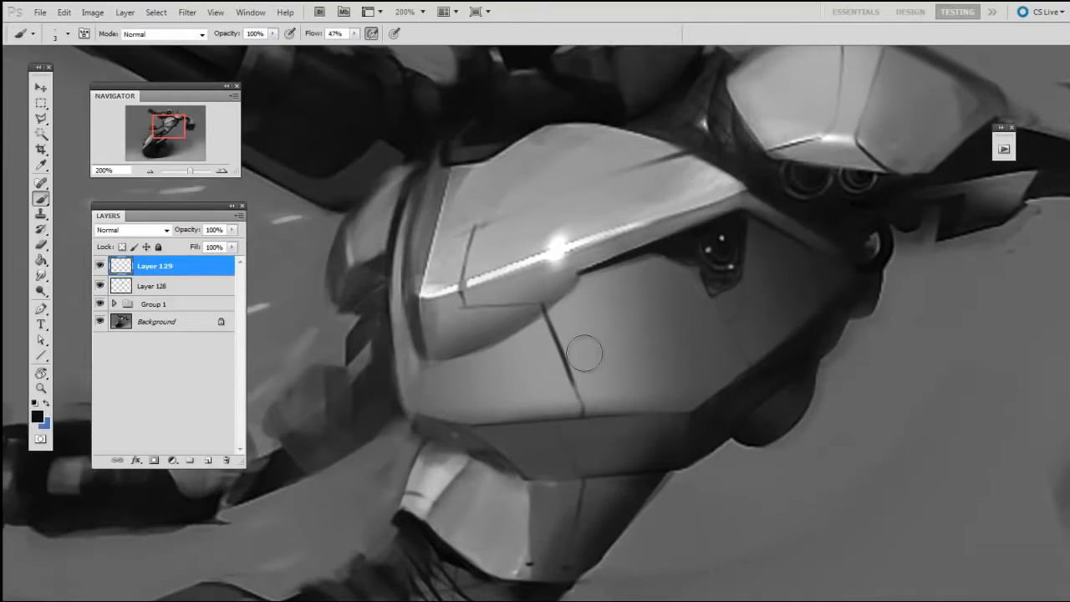
right_click(583, 344)
double_click(602, 408)
key("[")
key("[")
key("[")
key("[")
key("[")
key("[")
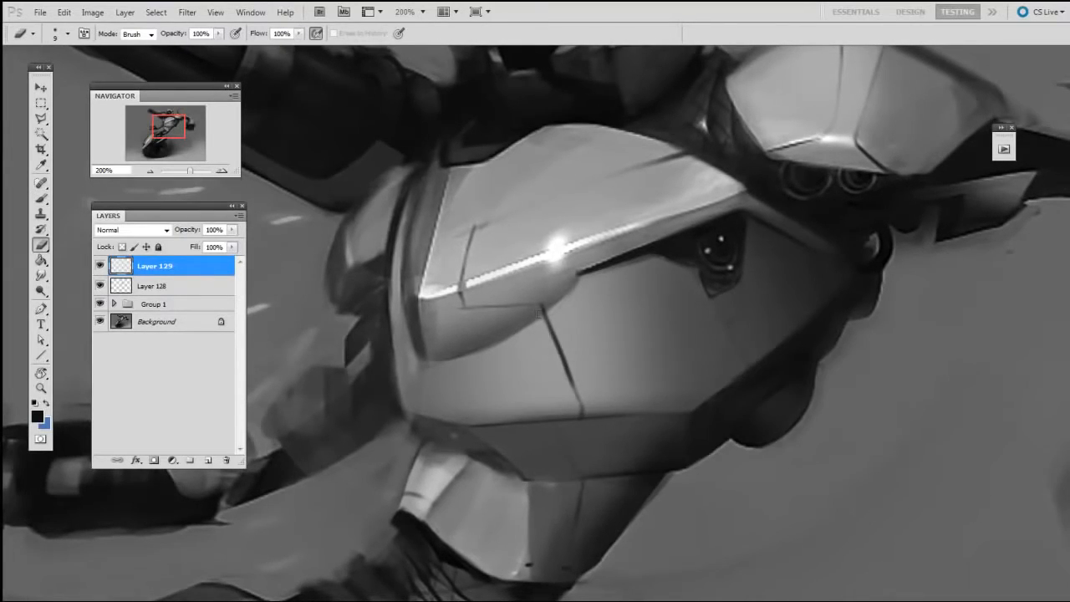
Paint small dark rivets on both sides of the panel line's upper and lower ends with a 3 px brush
key("ctrl+equal")
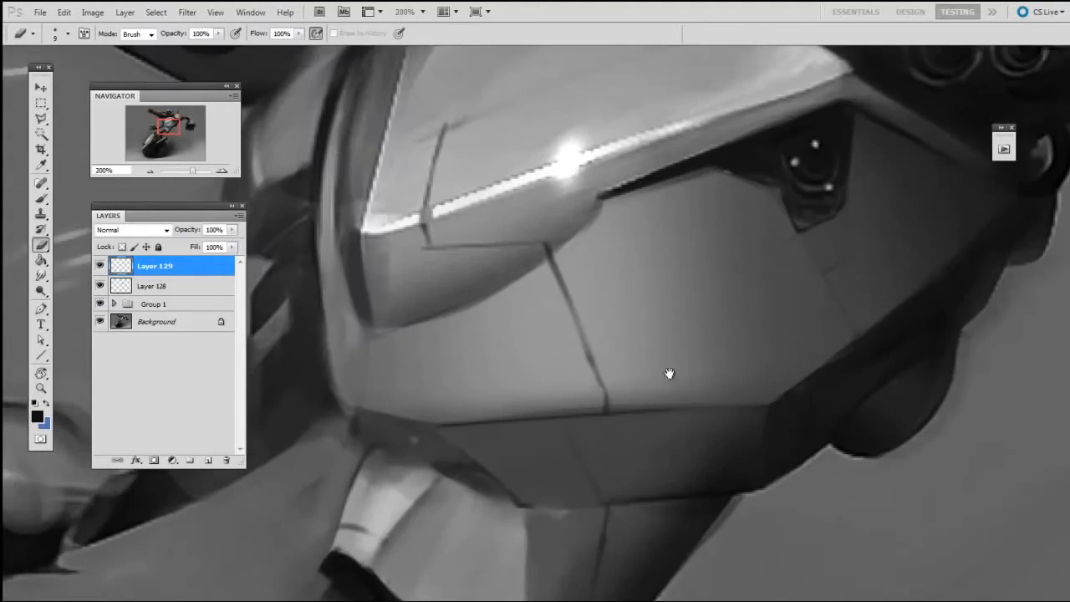
left_click_drag(669, 373, 663, 407)
key("b")
right_click(627, 334)
double_click(646, 400)
left_click_drag(586, 458, 581, 465)
key("[")
key("[")
key("[")
key("[")
key("[")
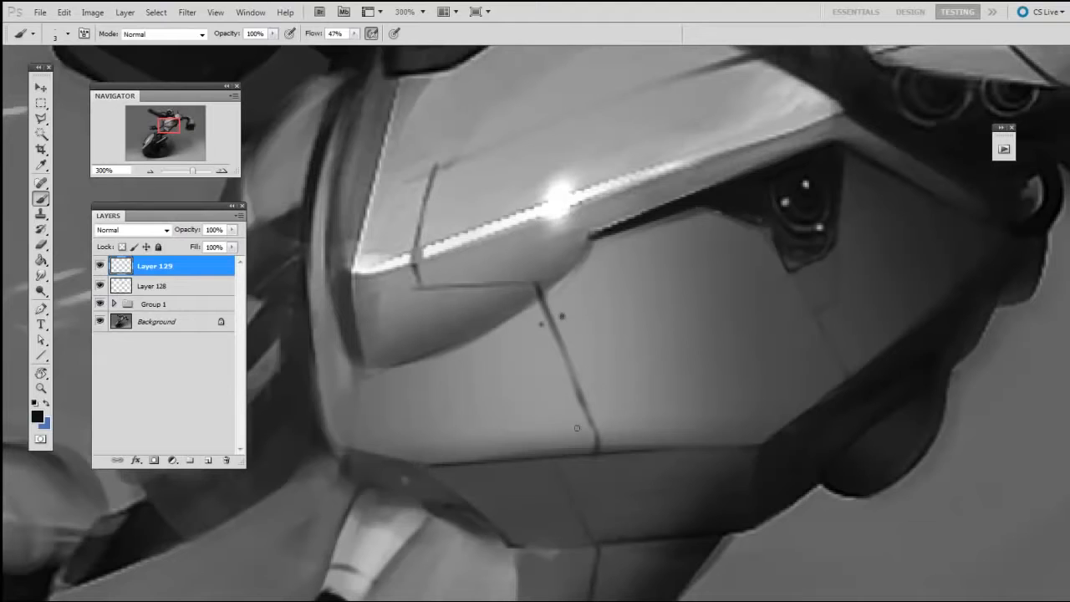
left_click_drag(817, 492, 846, 493)
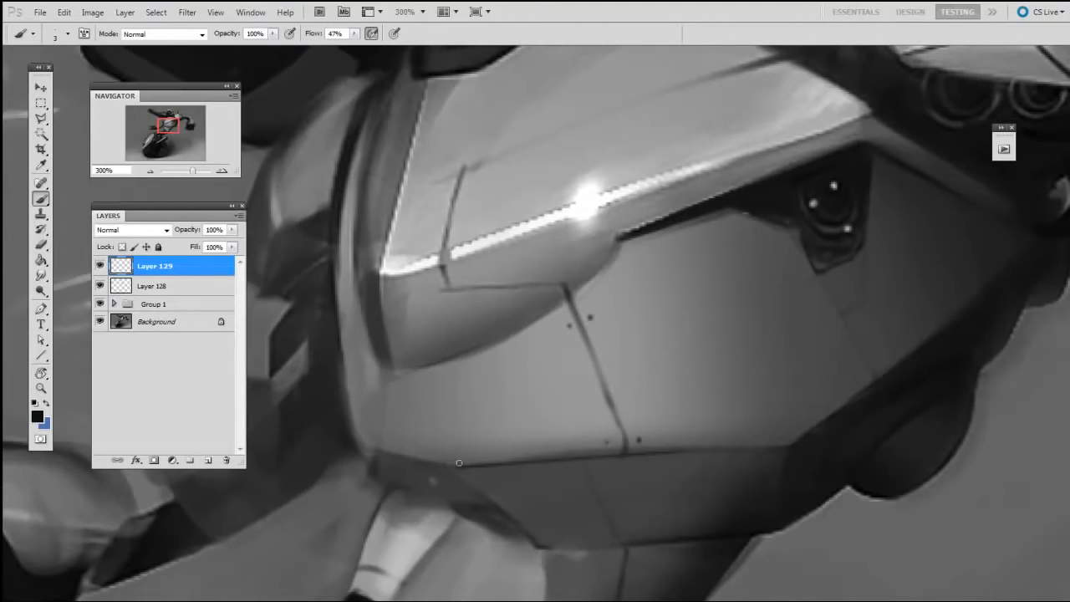
Paint a small dark recessed slot with a thin frame just above the belly's lower seam, trimming it with a small eraser
mouse_move(471, 443)
left_mouse_down()
mouse_move(502, 436)
mouse_move(460, 445)
mouse_move(540, 425)
mouse_move(469, 450)
mouse_move(517, 449)
mouse_move(536, 431)
mouse_move(508, 423)
mouse_move(457, 435)
mouse_move(533, 437)
left_mouse_up()
key("e")
right_click(536, 426)
key("Escape")
key("bracketleft")
key("b")
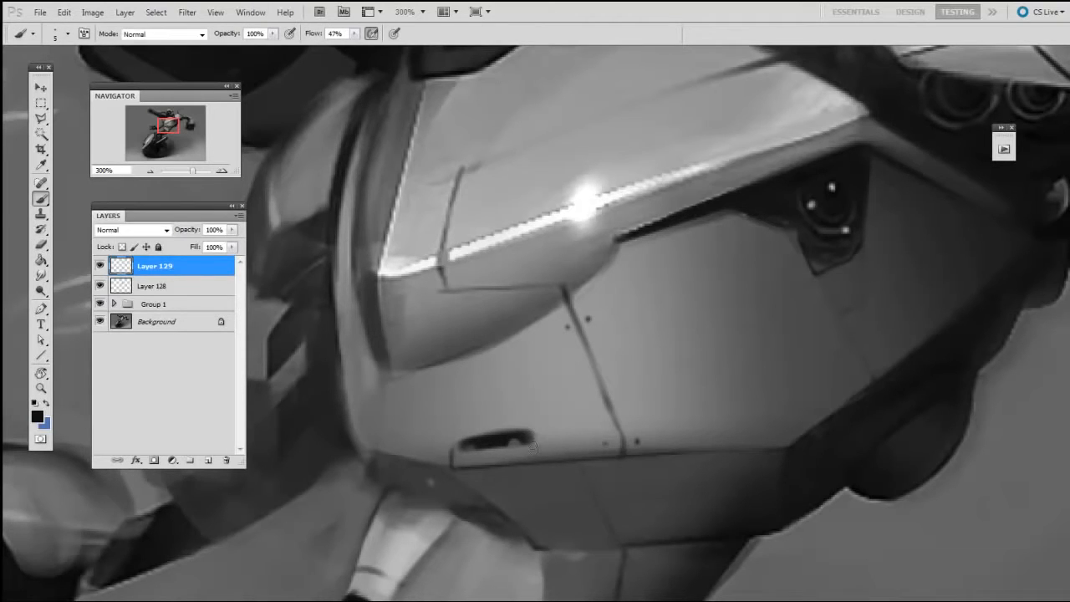
key("e")
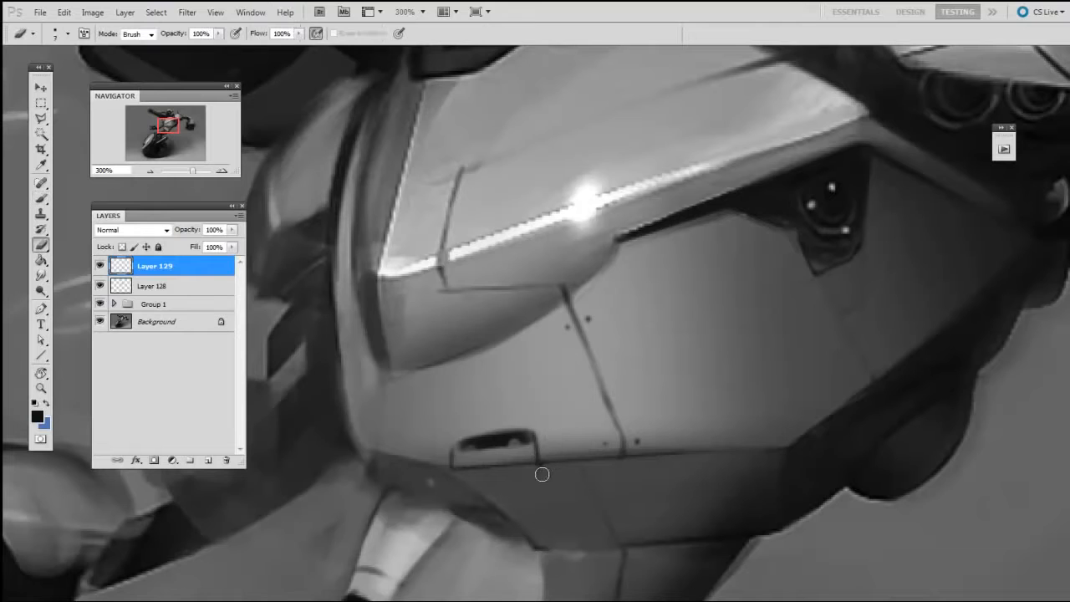
Paint a second thin black panel line from below the torso's lens down to the belly's lower-right edge and taper it by erasing
key("ctrl+1")
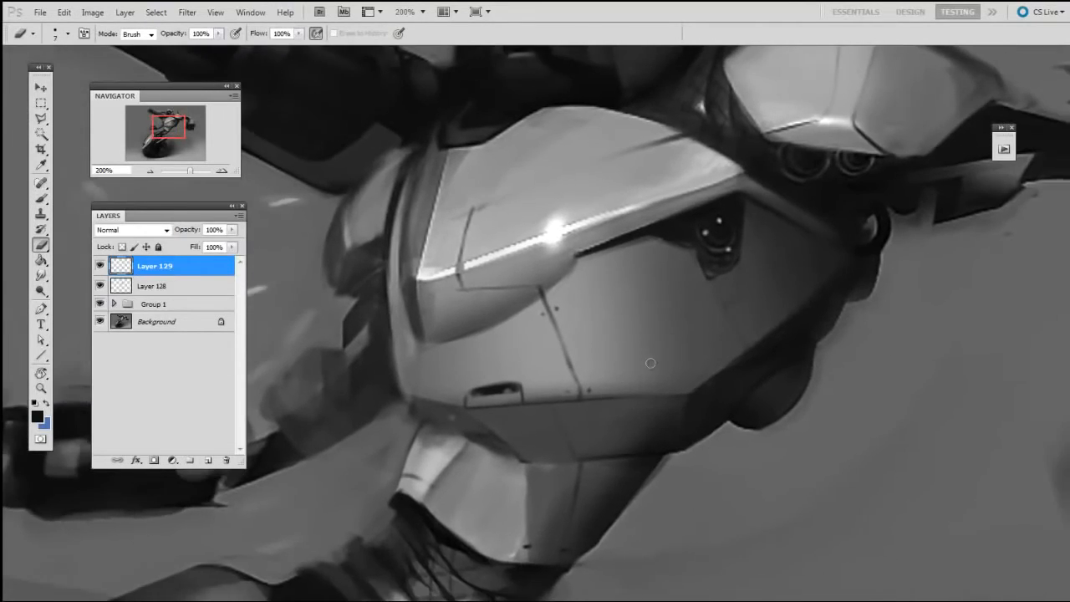
key("ctrl+plus")
key("b")
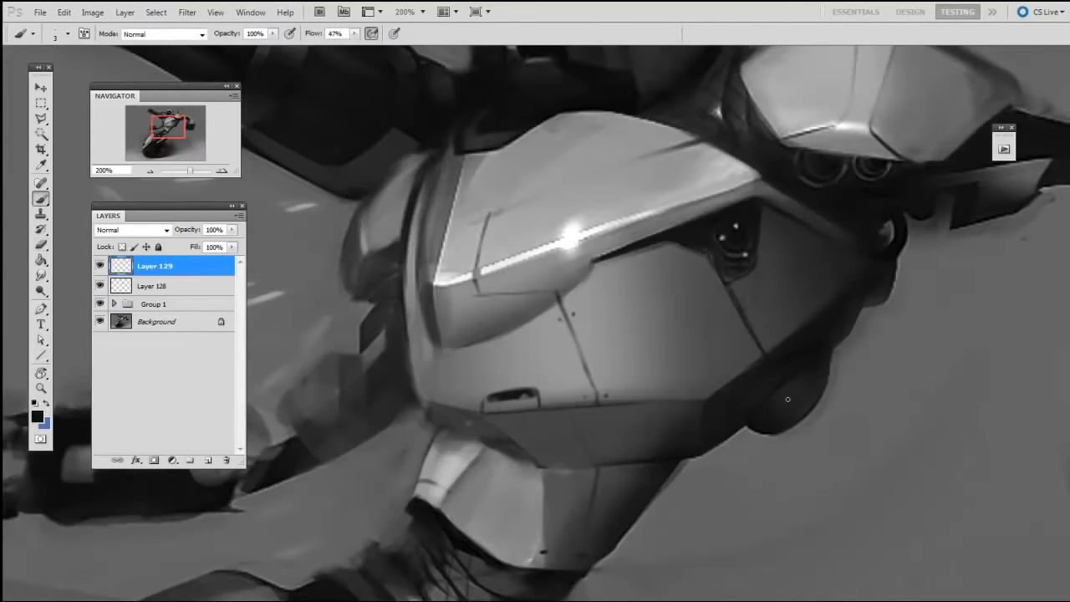
key("e")
key("b")
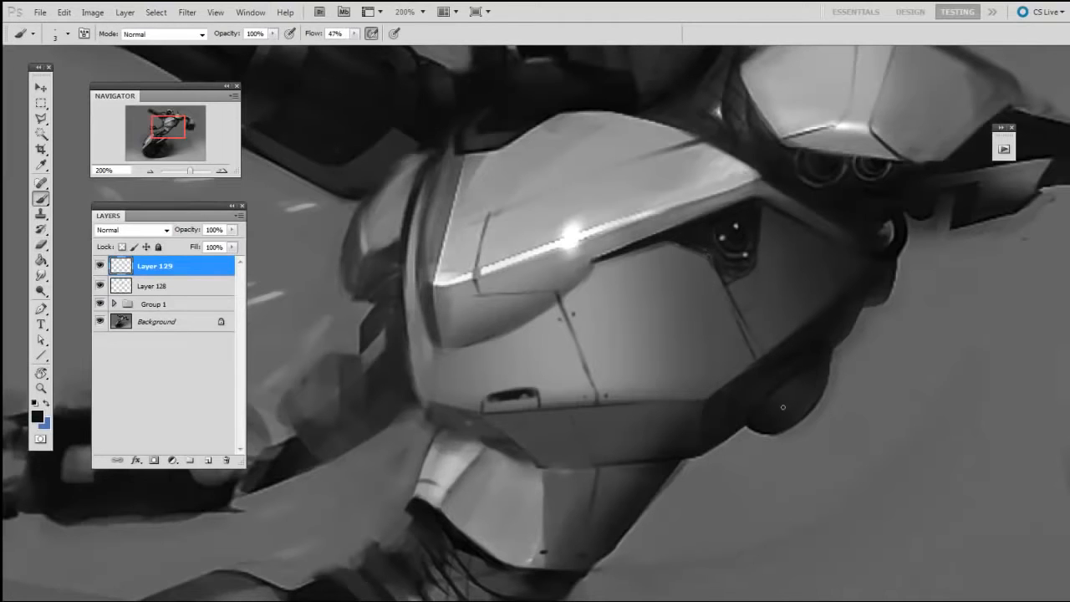
key("e")
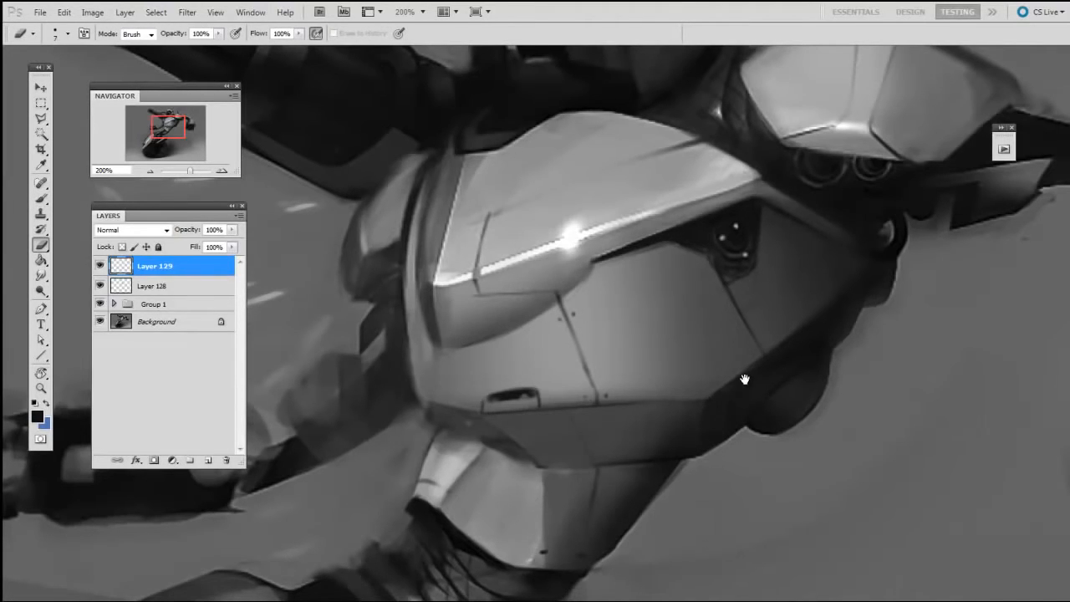
Darken the lower edge of the opening beside the torso's lens and trim the paint with a hard round eraser
left_click_drag(745, 379, 772, 371)
key("b")
left_click(723, 322, "ctrl")
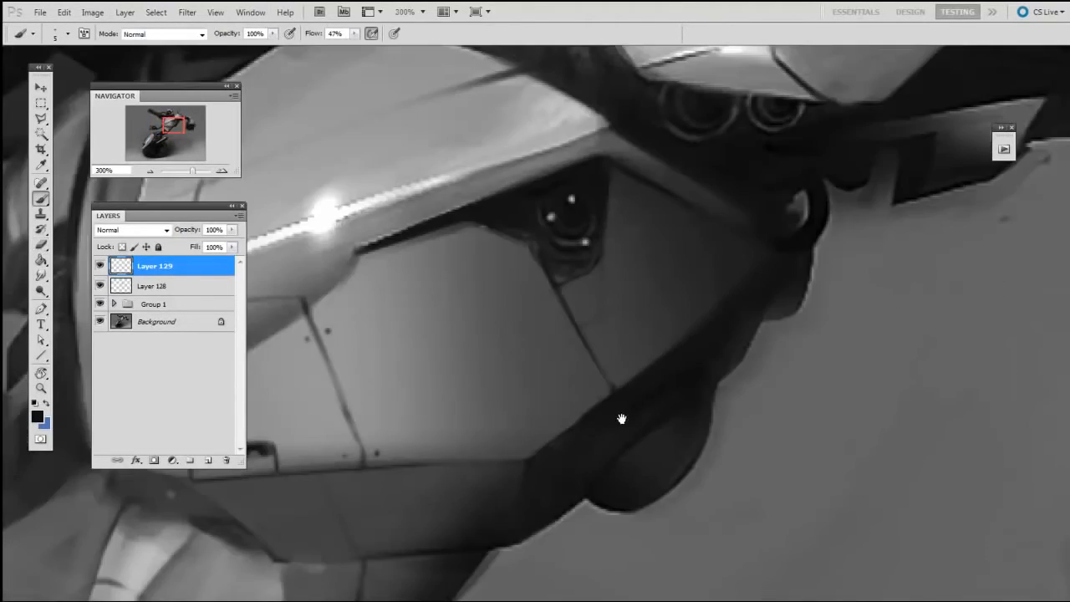
left_click_drag(622, 419, 638, 408)
left_click_drag(577, 435, 630, 420)
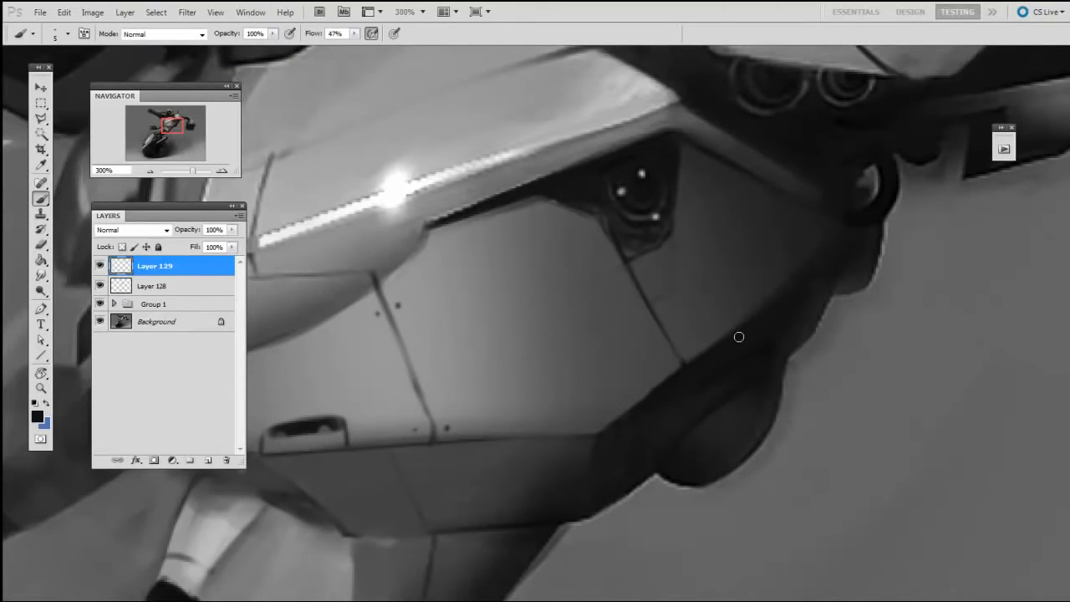
mouse_move(555, 183)
left_mouse_down()
mouse_move(611, 162)
mouse_move(655, 193)
mouse_move(660, 289)
left_mouse_up()
key("e")
right_click(628, 280)
double_click(639, 348)
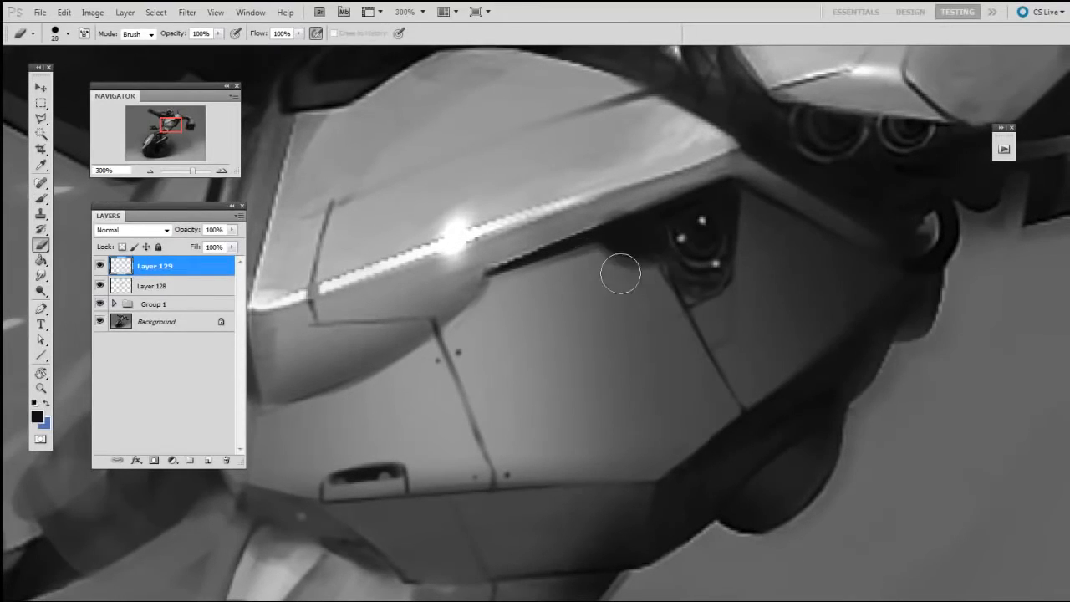
key("bracketleft")
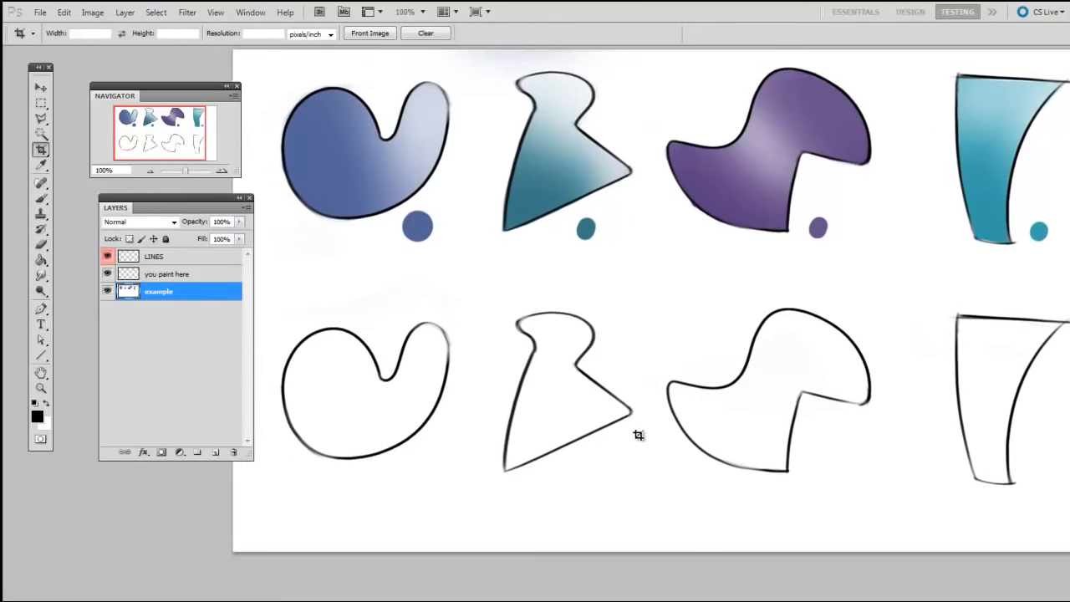
In the shapes exercise, add a layer above the example layer and set up a soft 100 px brush in the second example's teal
key("ctrl+shift+alt+n")
key("b")
right_click(595, 375)
left_click(637, 460)
left_click_drag(524, 472, 528, 475)
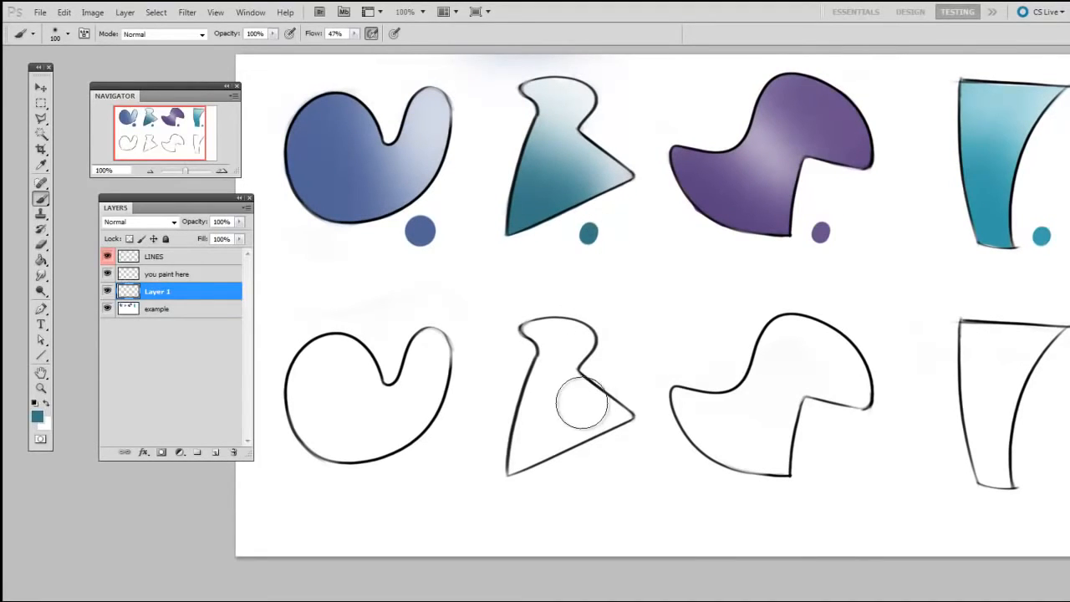
Enlarge the soft brush and paint a broad teal glow over the empty second shape, fading towards its top and right corner
key("bracketright")
key("bracketright")
key("bracketright")
key("bracketright")
key("bracketright")
key("bracketright")
mouse_move(535, 447)
left_mouse_down()
mouse_move(568, 404)
mouse_move(549, 459)
mouse_move(540, 459)
mouse_move(521, 397)
mouse_move(600, 460)
mouse_move(513, 386)
mouse_move(564, 425)
mouse_move(516, 474)
mouse_move(525, 465)
mouse_move(511, 375)
mouse_move(614, 458)
mouse_move(527, 464)
mouse_move(548, 438)
mouse_move(554, 367)
mouse_move(662, 400)
mouse_move(615, 344)
left_mouse_up()
key("bracketleft")
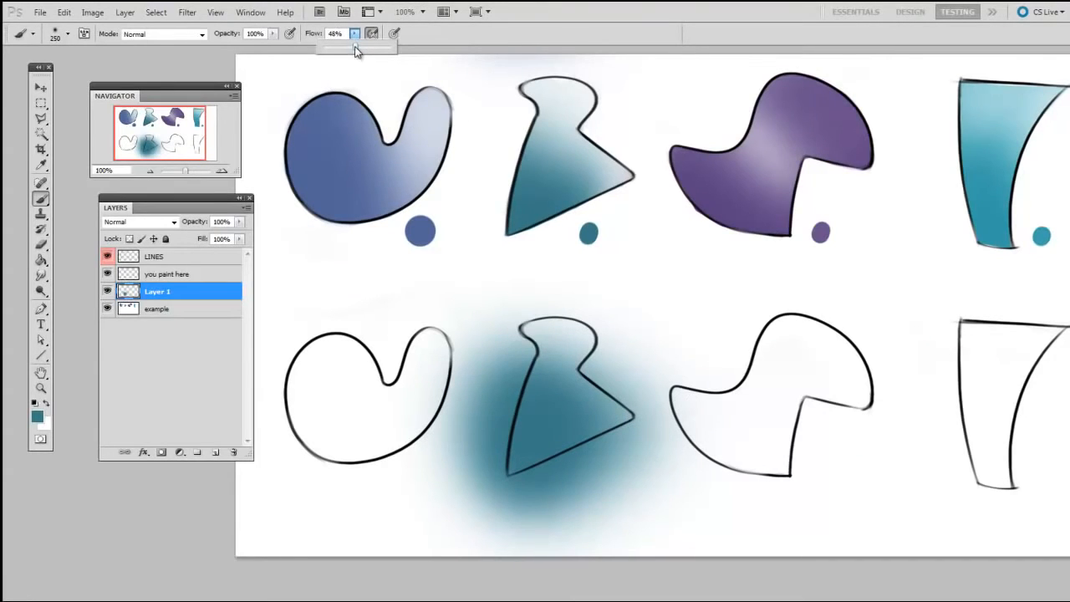
mouse_move(609, 454)
left_mouse_down()
mouse_move(575, 432)
mouse_move(522, 472)
mouse_move(518, 383)
mouse_move(525, 475)
mouse_move(535, 437)
mouse_move(574, 451)
mouse_move(604, 435)
mouse_move(611, 445)
mouse_move(518, 475)
mouse_move(549, 424)
left_mouse_up()
Erase the teal outside the second shape's left edge with a hard round eraser at 25 px
right_click(569, 380)
key("e")
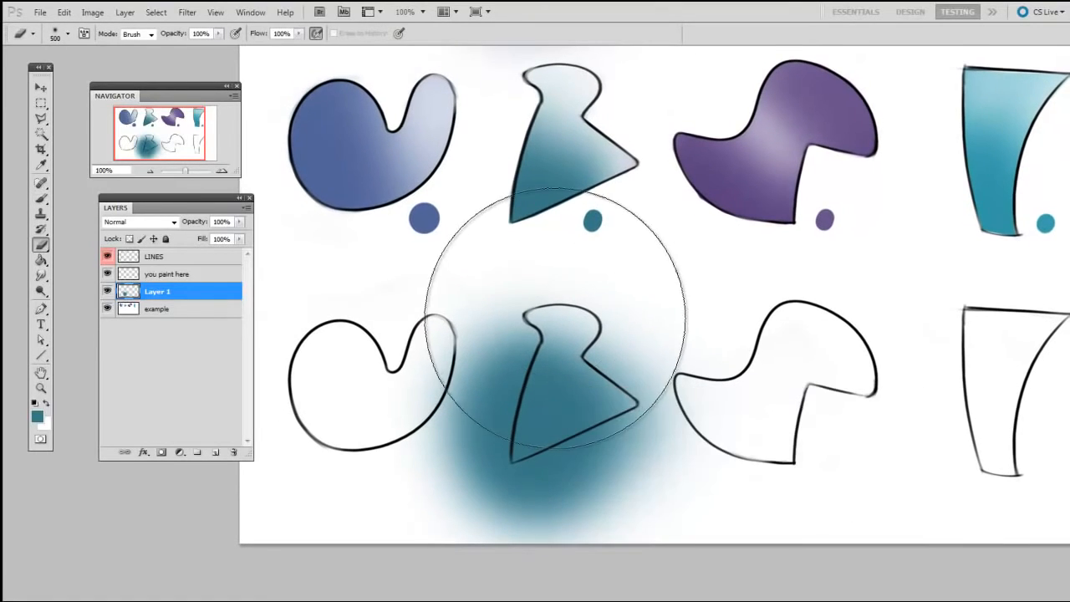
key("bracketright")
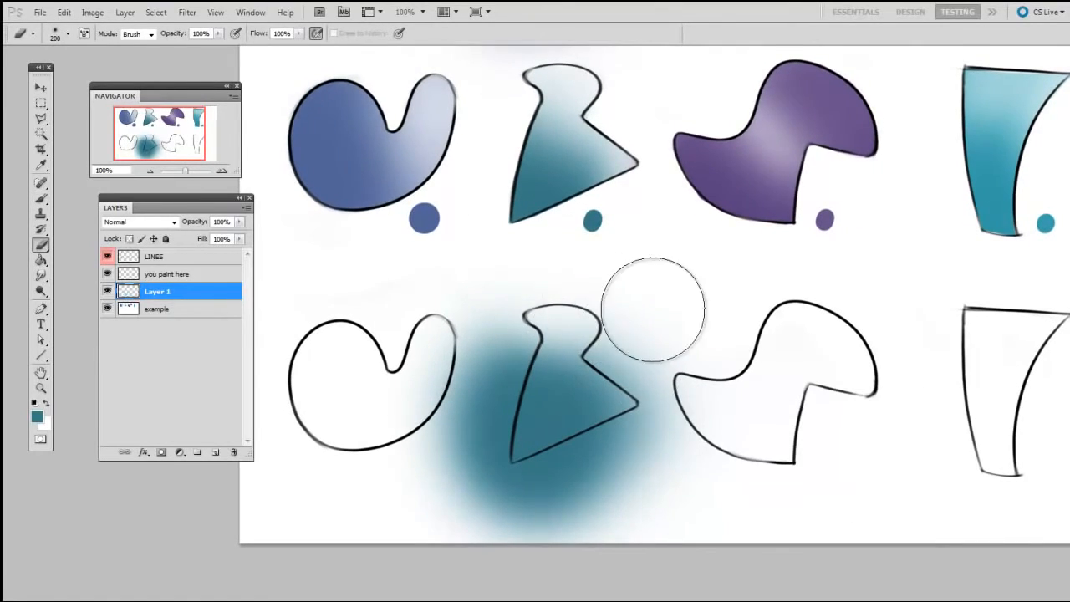
mouse_move(586, 390)
left_mouse_down()
mouse_move(573, 396)
mouse_move(591, 393)
left_mouse_up()
right_click(573, 375)
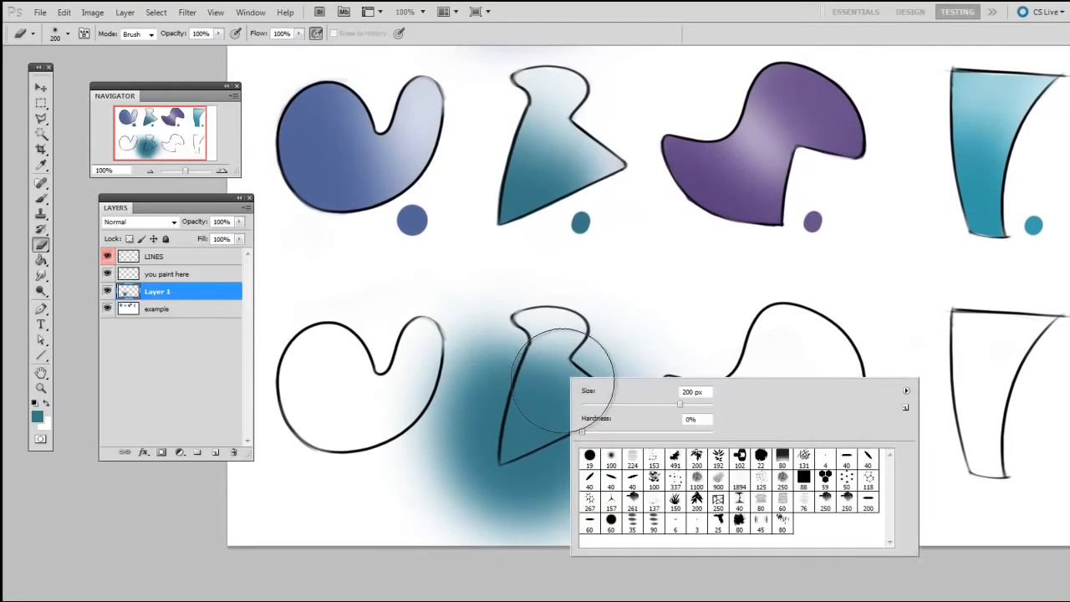
double_click(590, 456)
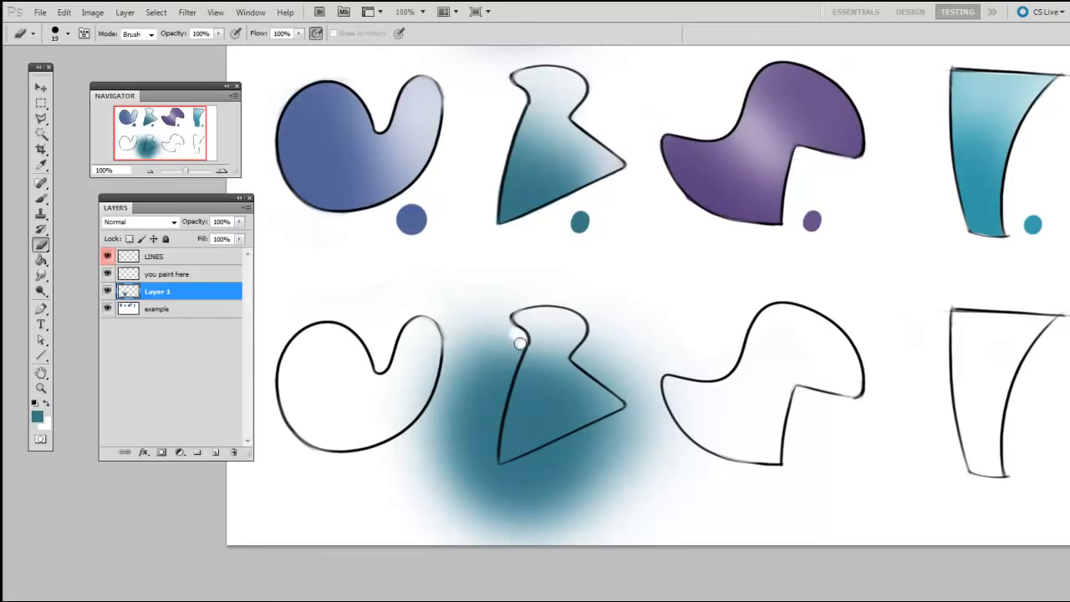
key("bracketright")
mouse_move(519, 344)
left_mouse_down()
mouse_move(507, 377)
mouse_move(476, 334)
mouse_move(455, 389)
left_mouse_up()
mouse_move(537, 323)
left_mouse_down()
mouse_move(591, 183)
mouse_move(530, 243)
mouse_move(514, 306)
mouse_move(502, 469)
left_mouse_up()
key("ctrl+plus")
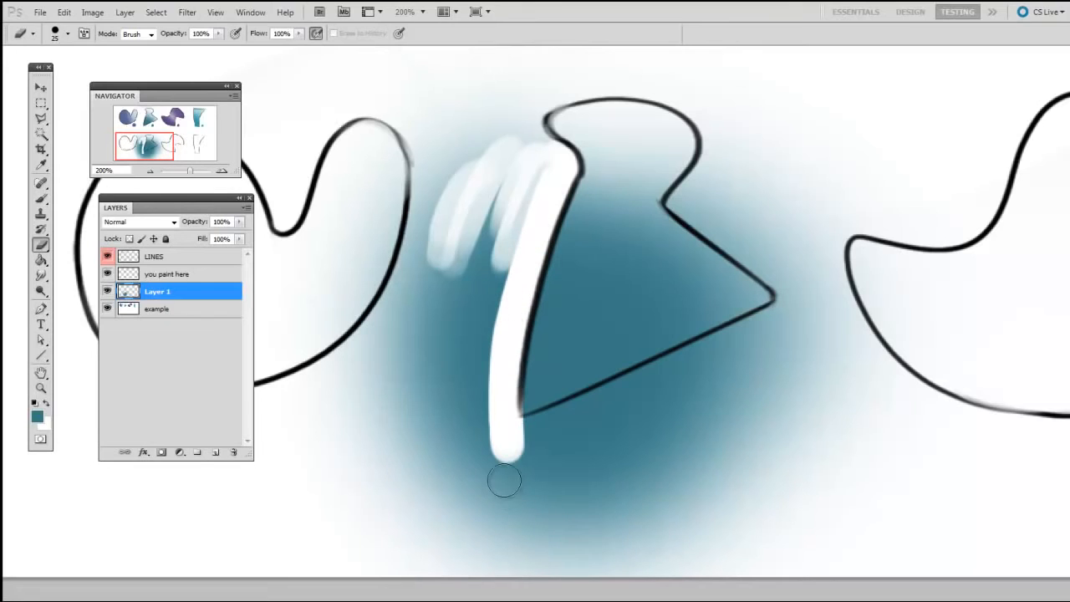
mouse_move(503, 136)
left_mouse_down()
mouse_move(432, 363)
mouse_move(459, 317)
mouse_move(517, 134)
mouse_move(406, 139)
mouse_move(335, 382)
mouse_move(407, 543)
mouse_move(467, 502)
mouse_move(715, 412)
left_mouse_up()
Erase the teal directly below the second shape's slanted bottom edge with the hard eraser at 35 px
key("bracketright")
key("bracketright")
key("bracketright")
key("bracketright")
key("bracketright")
key("bracketleft")
key("bracketleft")
key("bracketleft")
key("bracketleft")
mouse_move(546, 437)
left_mouse_down()
mouse_move(715, 348)
mouse_move(623, 402)
mouse_move(739, 342)
mouse_move(700, 361)
mouse_move(790, 338)
left_mouse_up()
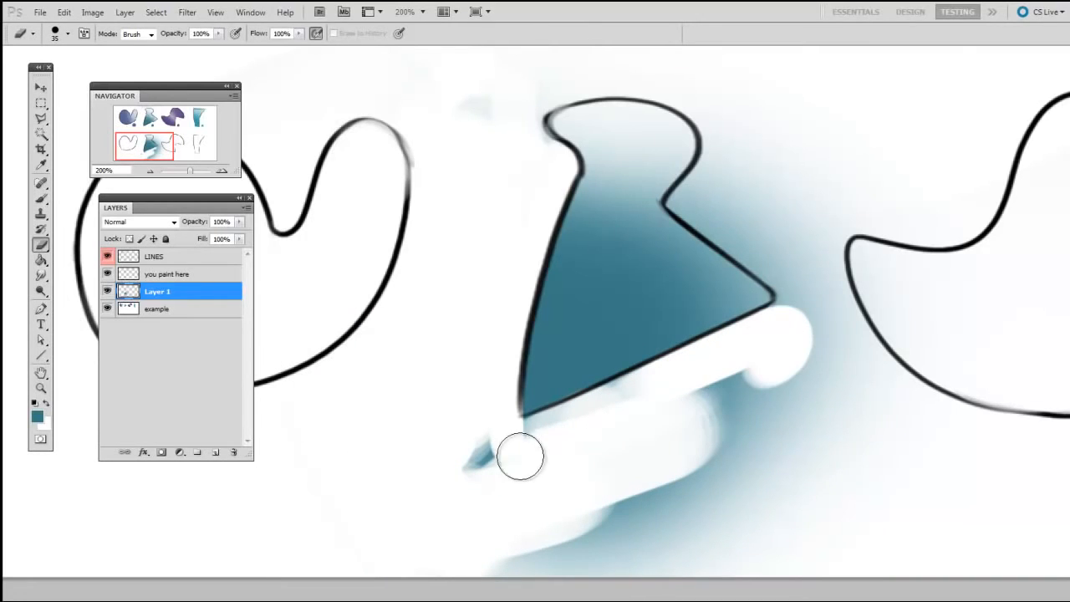
Clear the remaining teal in the area below the second shape with the hard eraser enlarged to 60 px
mouse_move(488, 461)
left_mouse_down()
mouse_move(658, 396)
mouse_move(562, 422)
mouse_move(724, 382)
left_mouse_up()
key("bracketright")
key("bracketright")
key("bracketright")
key("bracketright")
mouse_move(480, 555)
left_mouse_down()
mouse_move(816, 483)
mouse_move(602, 560)
mouse_move(837, 343)
mouse_move(689, 400)
mouse_move(888, 310)
mouse_move(794, 463)
mouse_move(891, 524)
left_mouse_up()
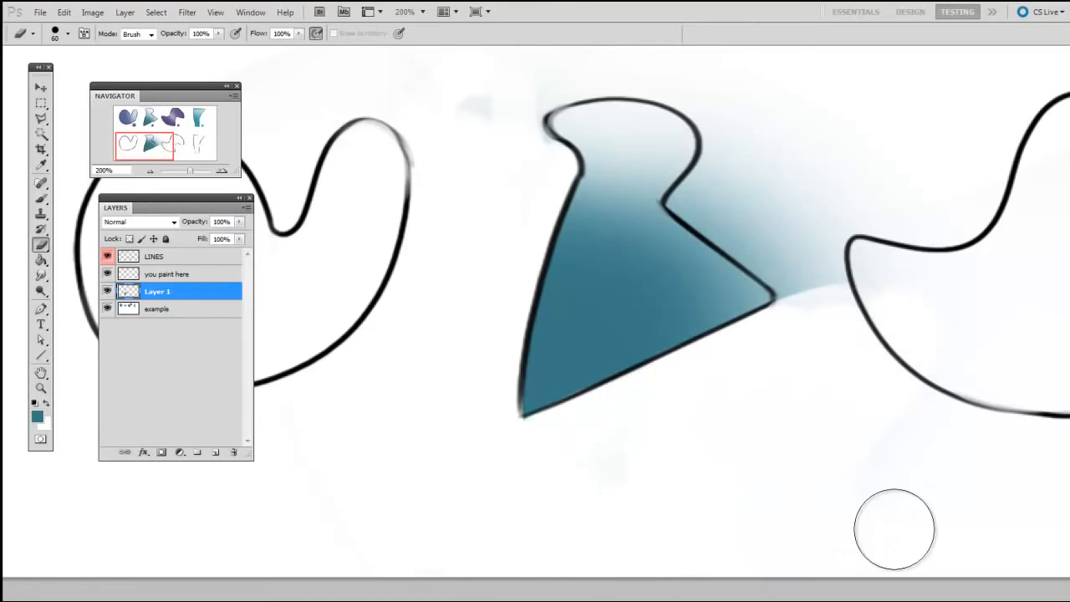
left_click_drag(807, 463, 728, 491)
Erase the teal outside the second shape's neck and right slanted edge, using the hard eraser at 40 to 45 px
key("bracketleft")
key("bracketleft")
key("bracketleft")
key("bracketleft")
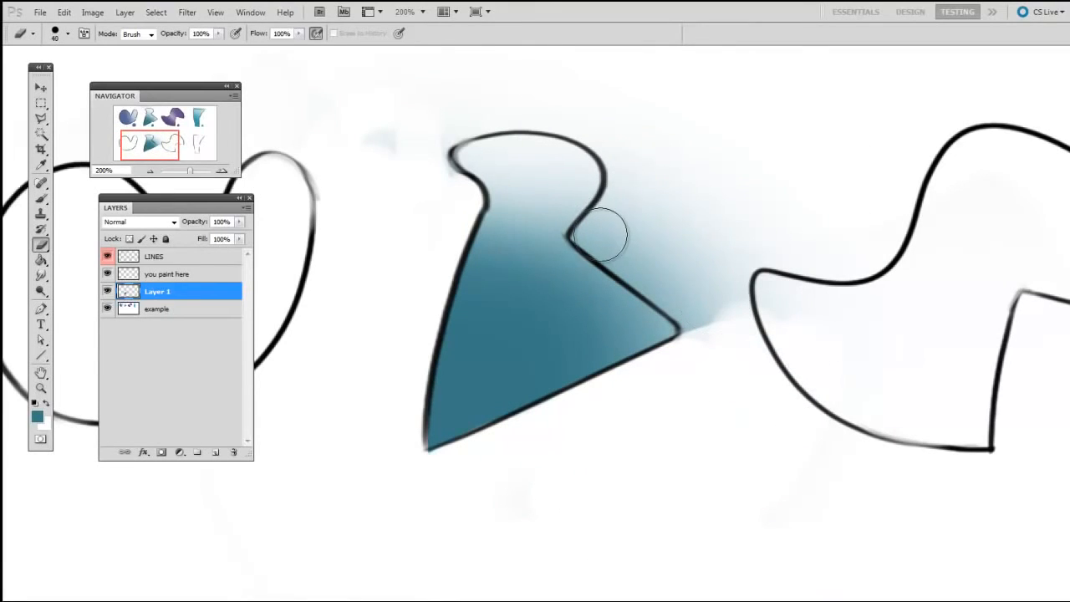
mouse_move(587, 238)
left_mouse_down()
mouse_move(735, 329)
mouse_move(685, 262)
mouse_move(602, 223)
mouse_move(649, 151)
mouse_move(764, 251)
mouse_move(710, 209)
left_mouse_up()
key("bracketright")
key("bracketright")
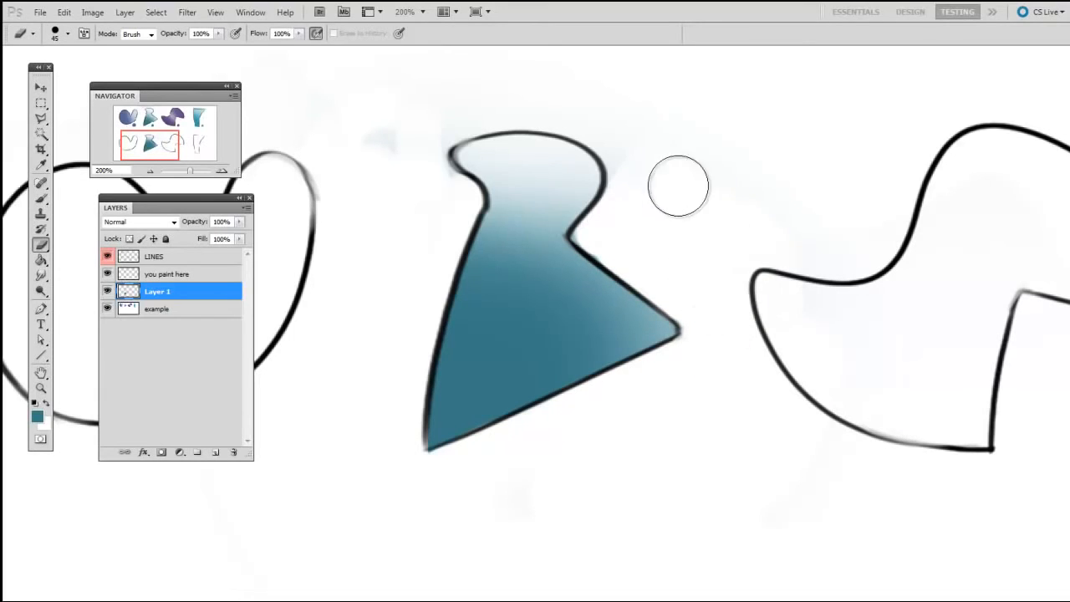
Compare the filled second shape with its example above and look over the remaining shapes on the sheet
scroll(618, 168, "up", 1)
scroll(619, 167, "left", 1)
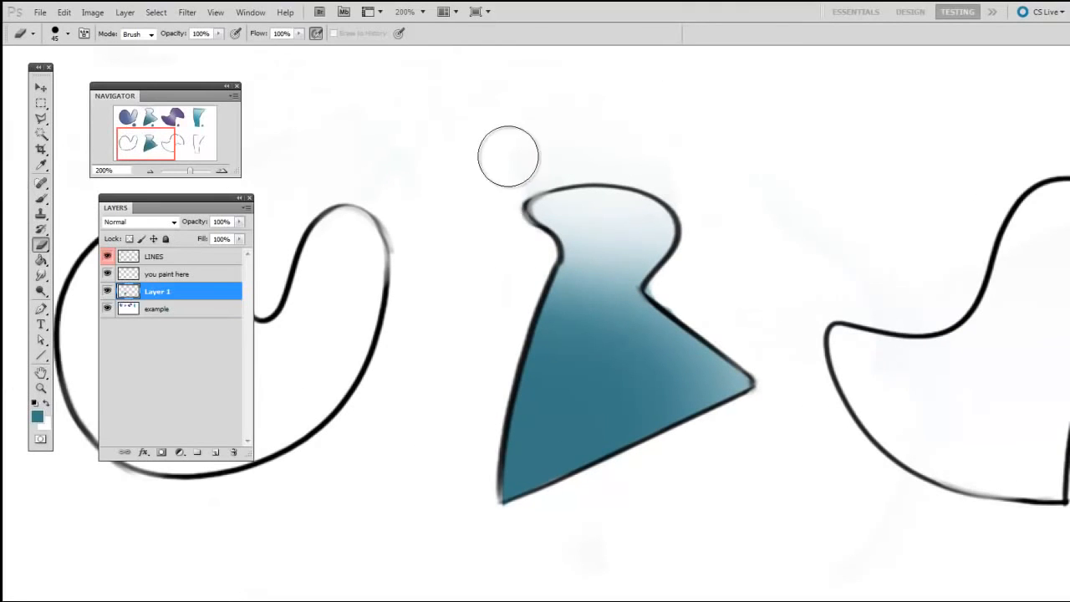
scroll(693, 167, "up", 1)
key("ctrl+minus")
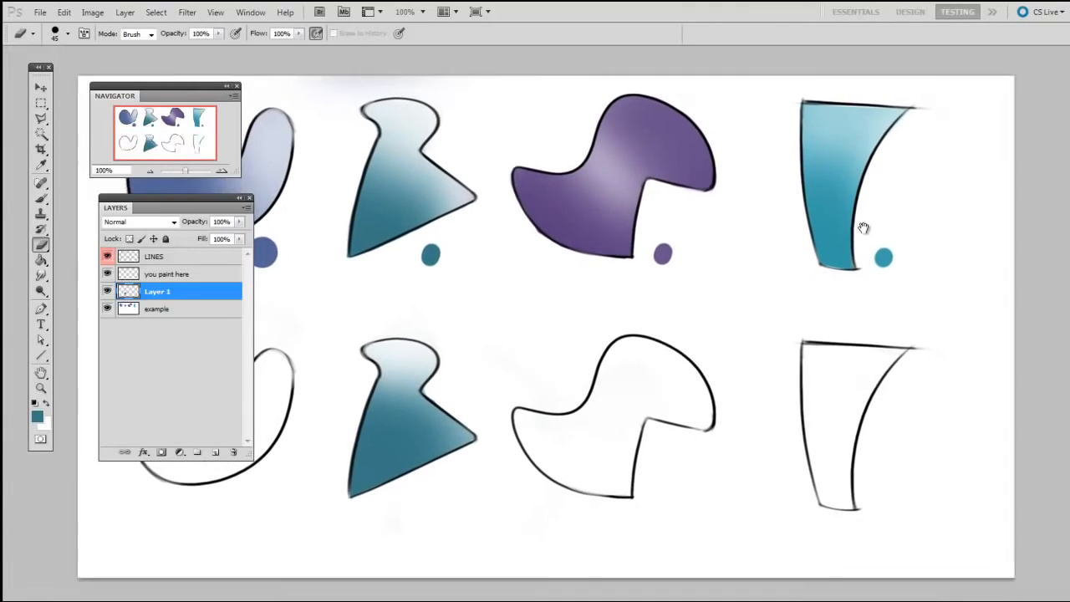
scroll(891, 270, "left", 1)
scroll(891, 269, "up", 1)
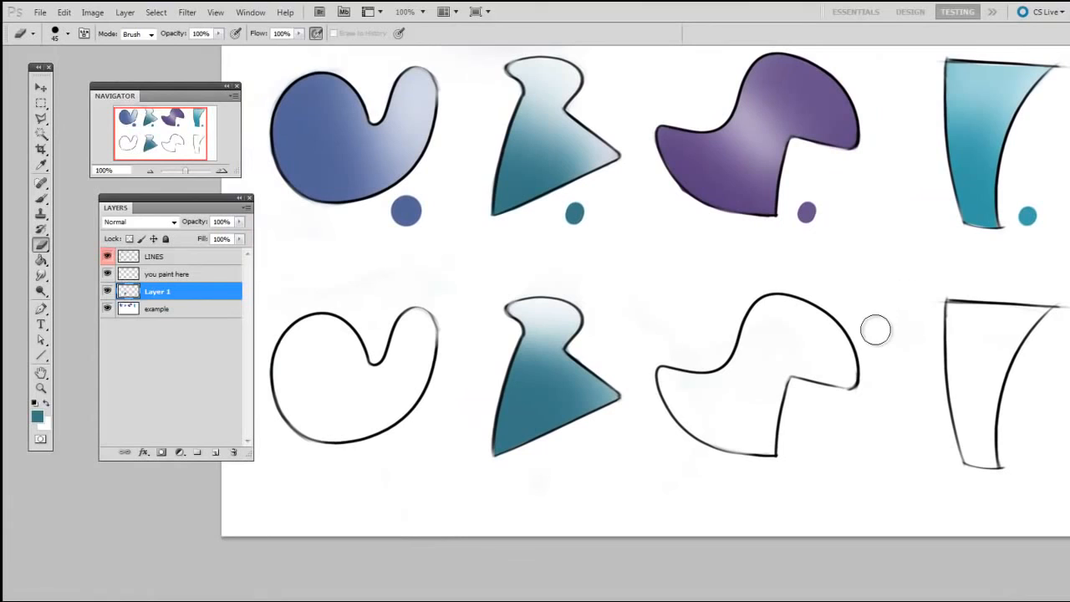
scroll(879, 444, "right", 1)
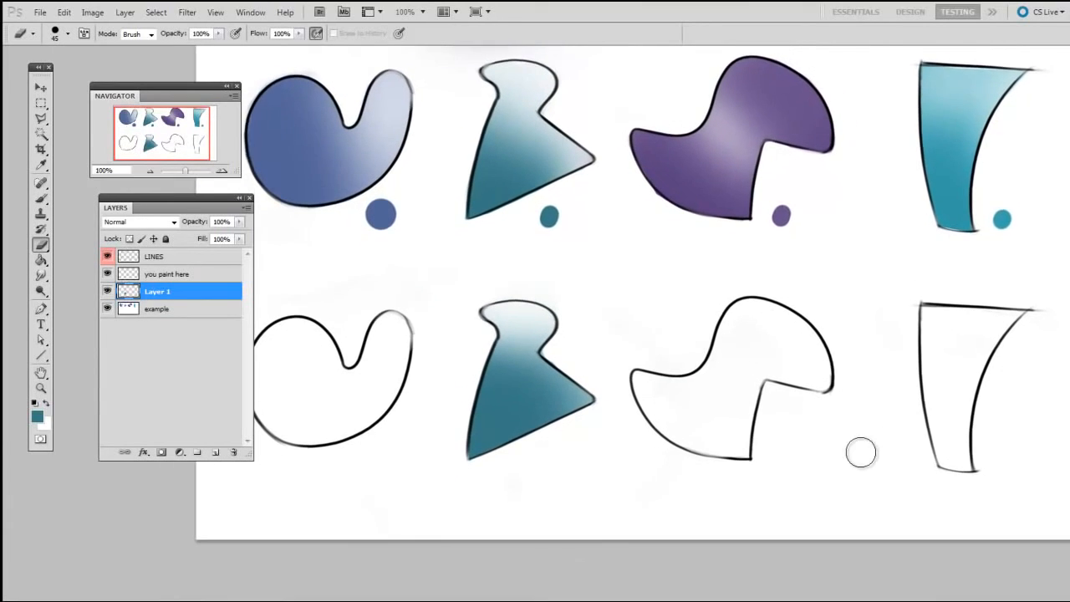